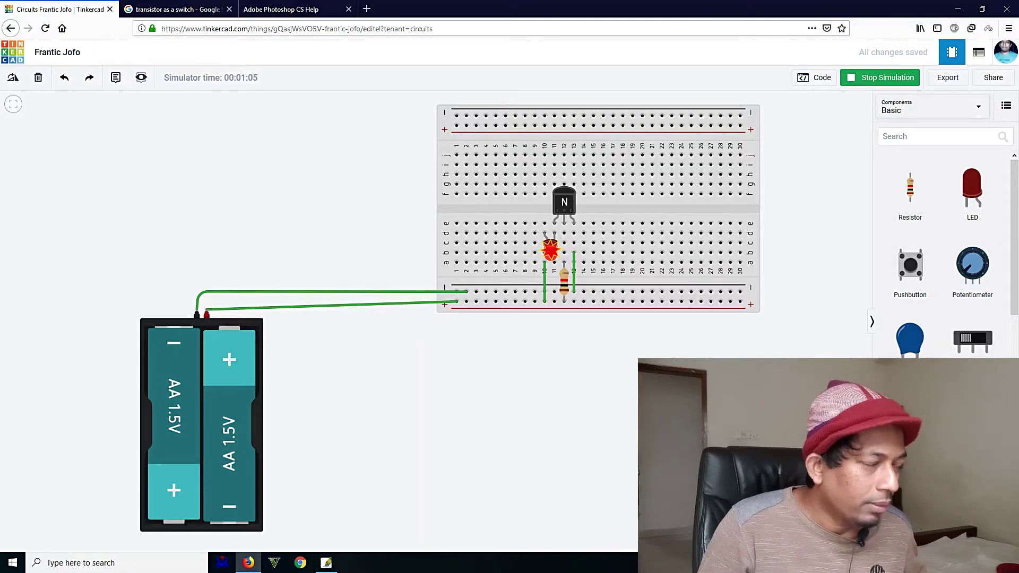
# Delete the NPN transistor from the breadboard, leaving the LED and resistor in place
pyautogui.scroll(2, 784, 402)
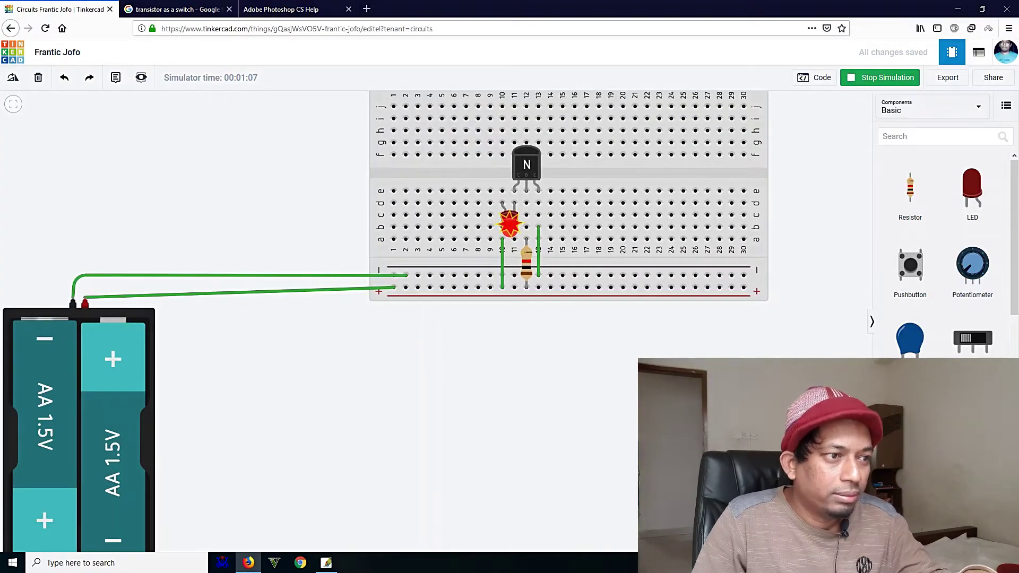
pyautogui.scroll(-2, 783, 402)
pyautogui.scroll(3, 550, 177)
pyautogui.scroll(-4, 550, 177)
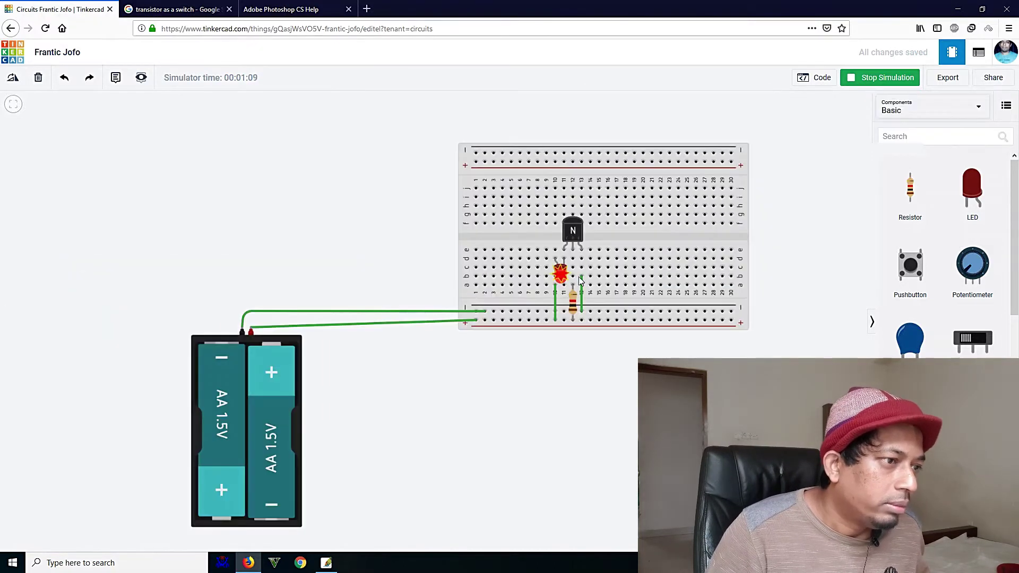
pyautogui.scroll(3, 550, 177)
pyautogui.scroll(-2, 536, 342)
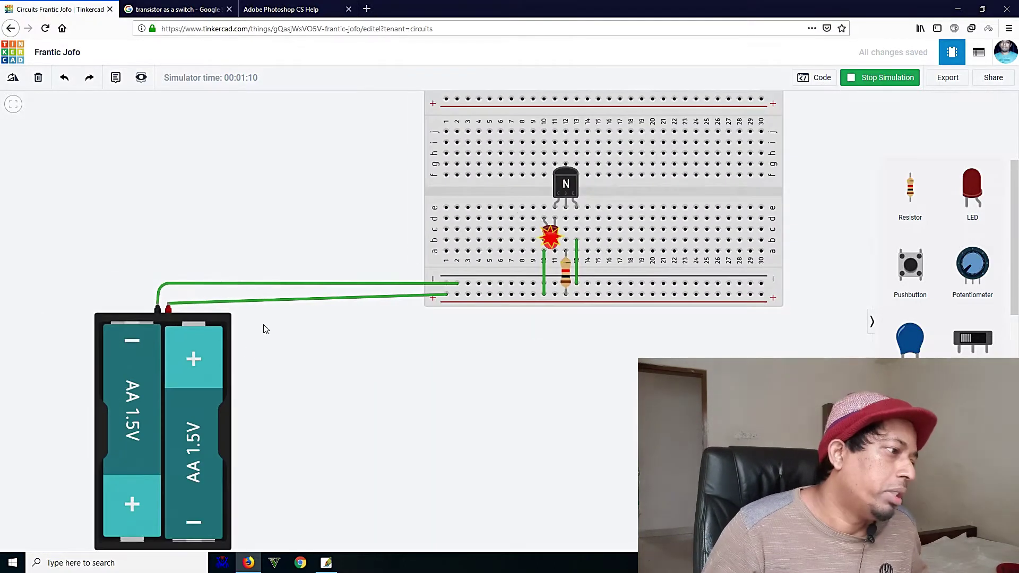
pyautogui.moveTo(550, 243)
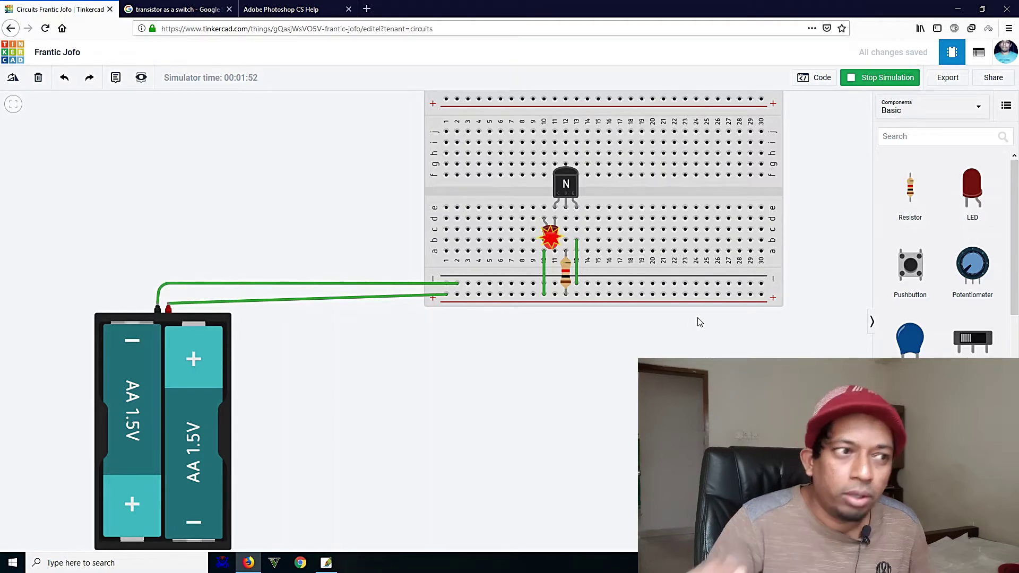
pyautogui.scroll(3, 691, 308)
pyautogui.moveTo(608, 380); pyautogui.dragTo(617, 439)
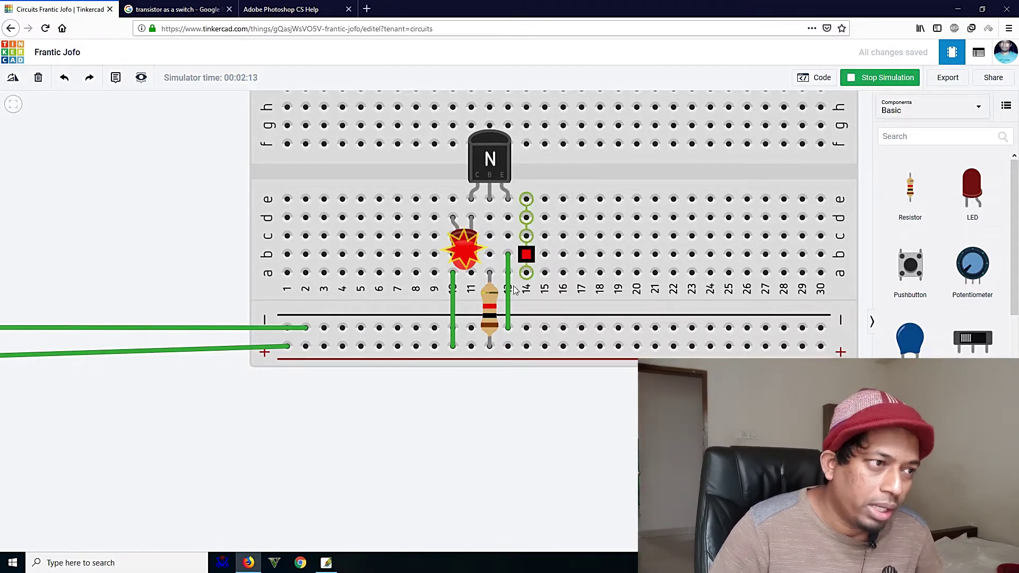
pyautogui.scroll(-1, 455, 368)
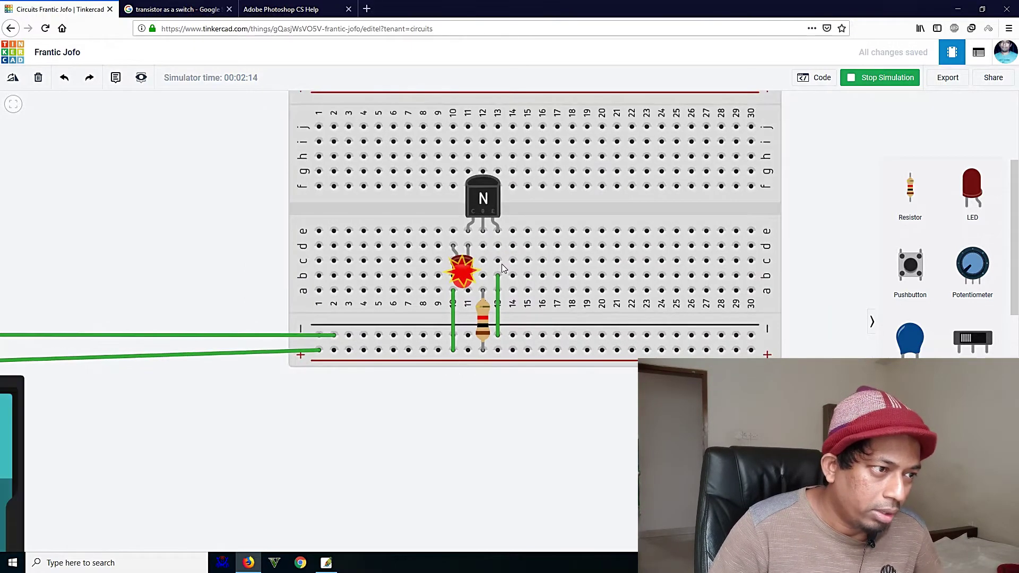
pyautogui.click(485, 206)
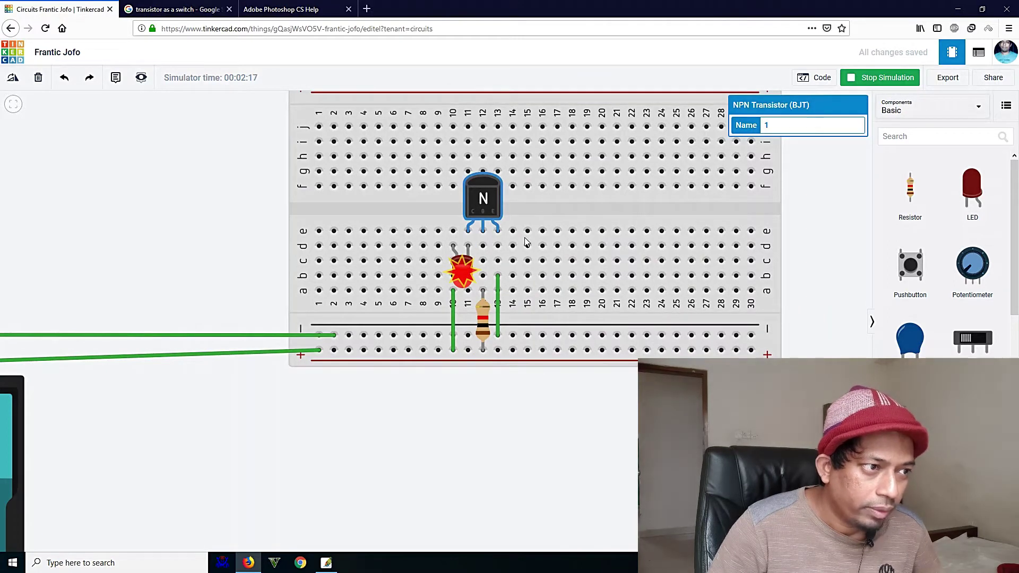
pyautogui.press('Delete')
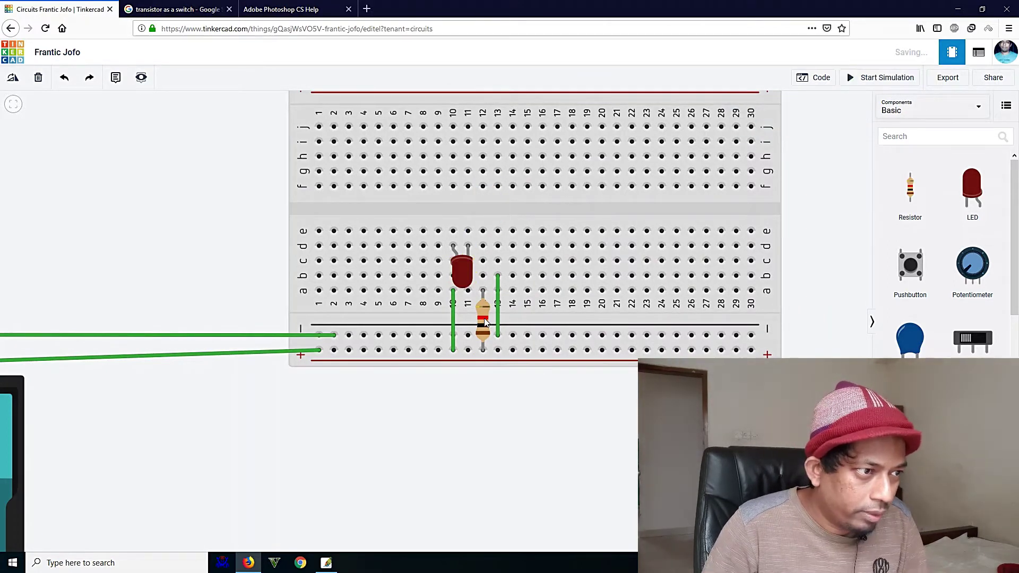
# Replace the resistor with a jumper from 13e to 11e and run the simulation, burning the LED
pyautogui.click(484, 323)
pyautogui.press('Delete')
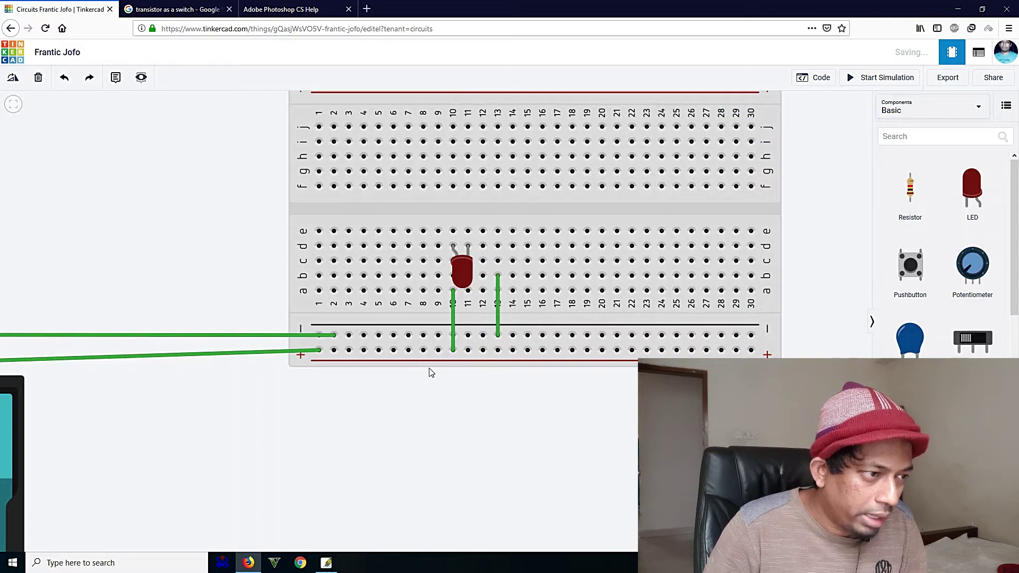
pyautogui.scroll(-1, 431, 372)
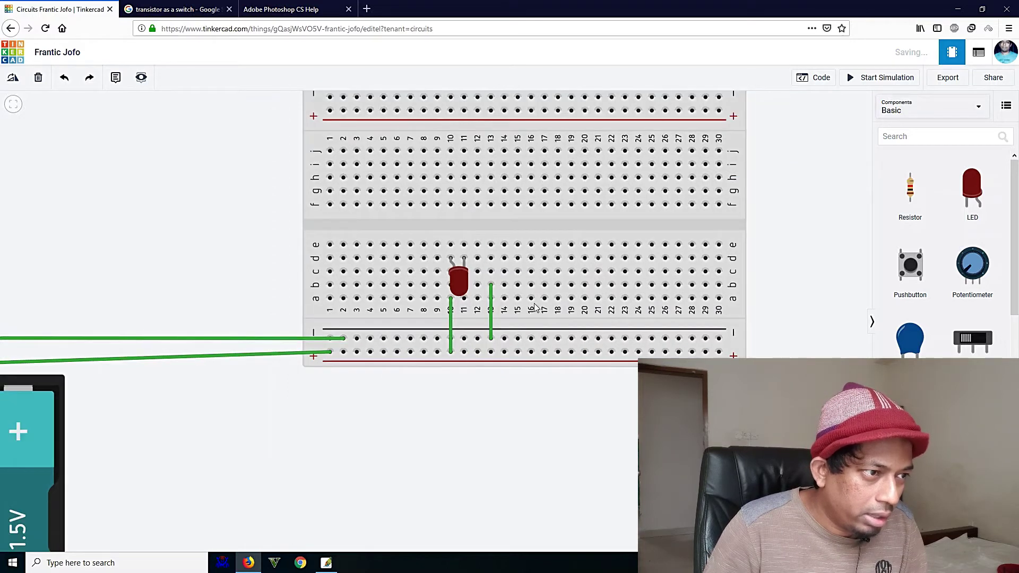
pyautogui.click(491, 245)
pyautogui.click(464, 245)
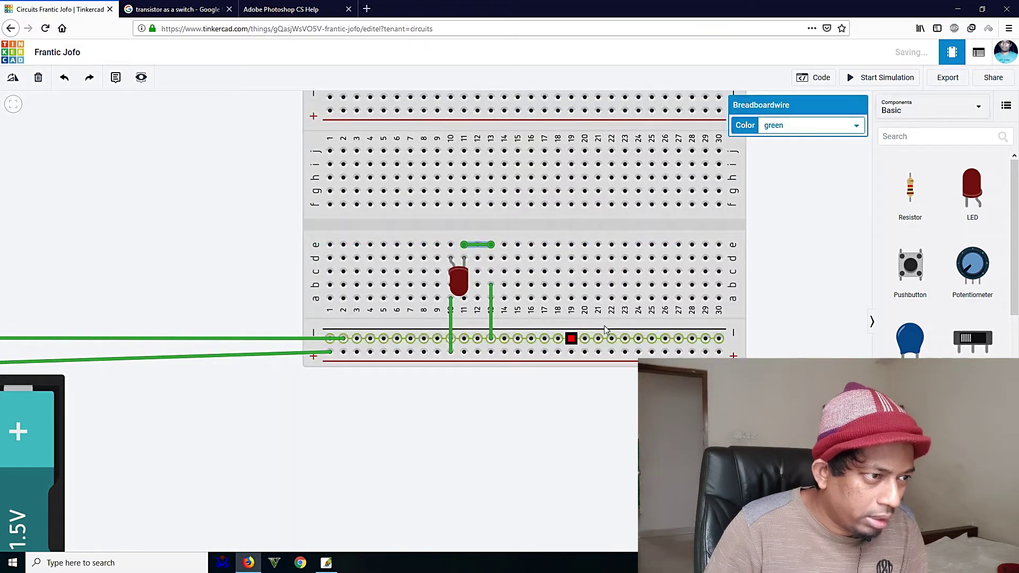
pyautogui.click(860, 78)
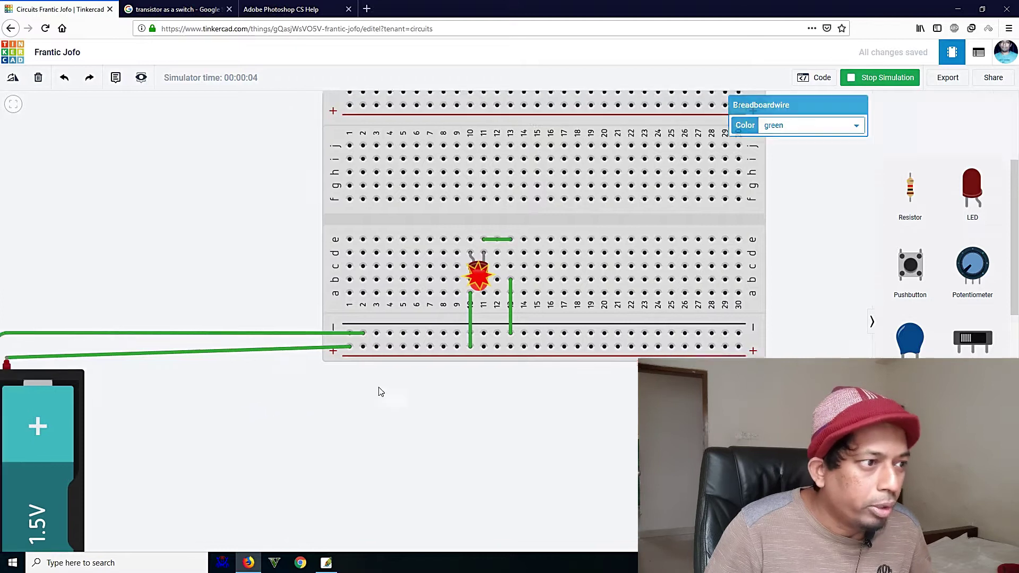
pyautogui.click(380, 392)
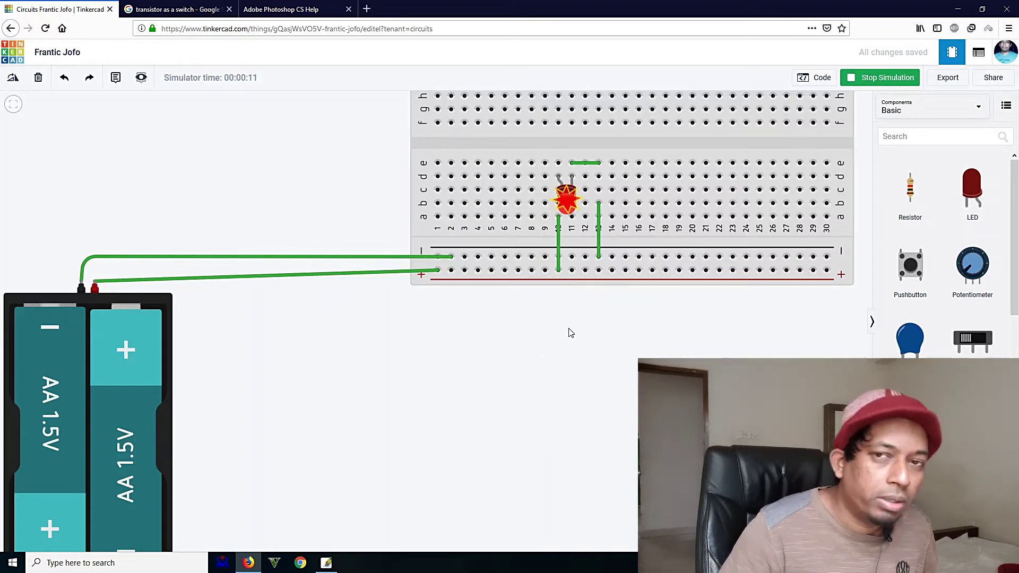
# Stop the simulation, move the LED off the breadboard, and delete both battery wires
pyautogui.click(895, 79)
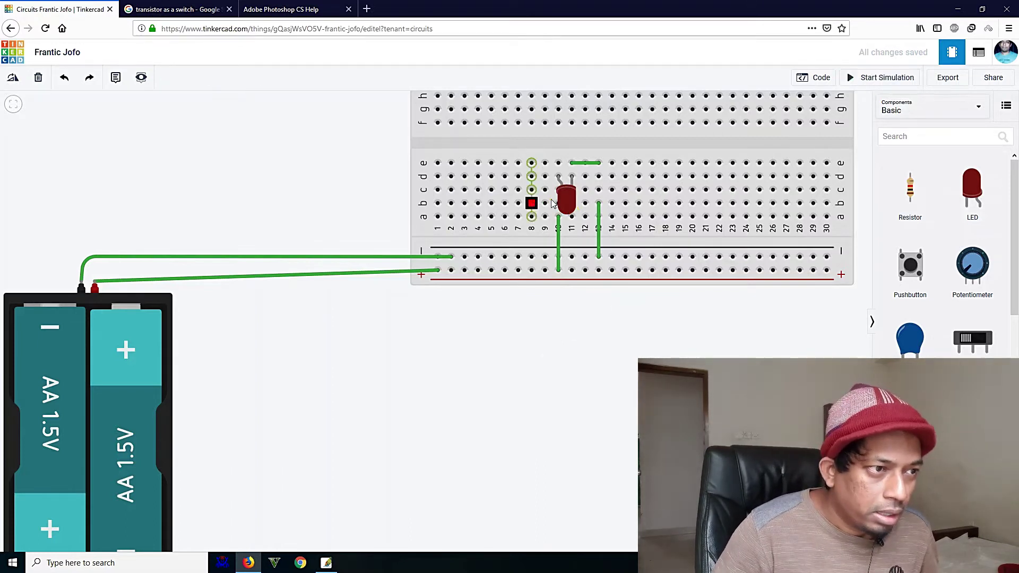
pyautogui.click(571, 202)
pyautogui.moveTo(571, 202); pyautogui.dragTo(201, 174)
pyautogui.click(167, 281)
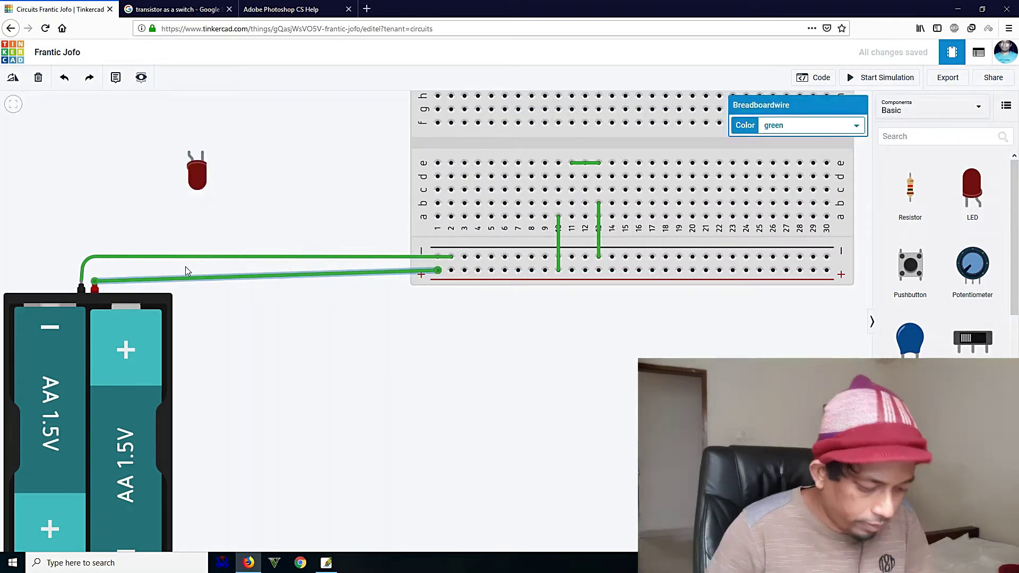
pyautogui.press('Delete')
pyautogui.click(184, 257)
pyautogui.press('Delete')
# Plug the LED directly onto the battery pack's terminals and run the simulation
pyautogui.moveTo(199, 183); pyautogui.dragTo(89, 311)
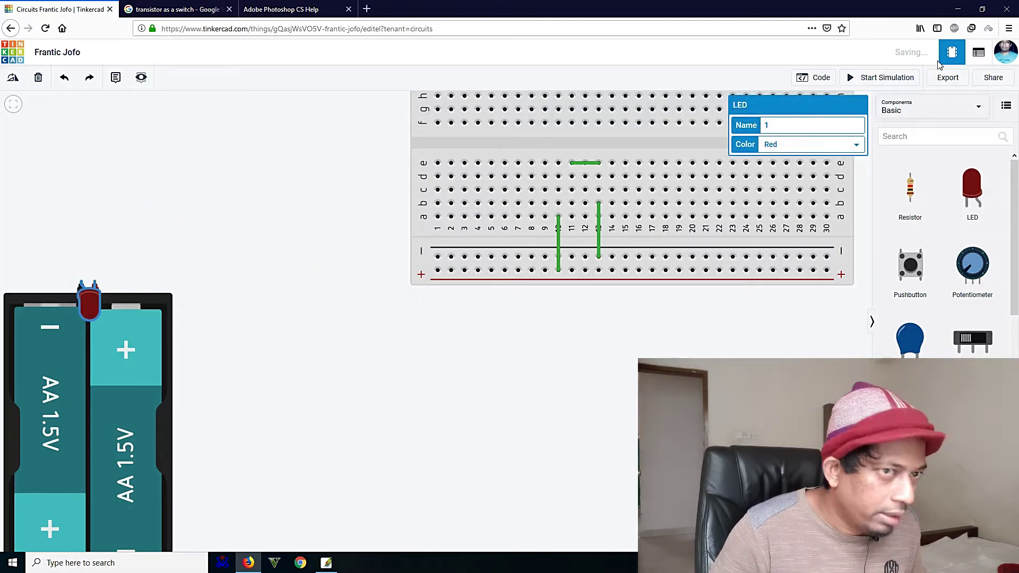
pyautogui.click(882, 84)
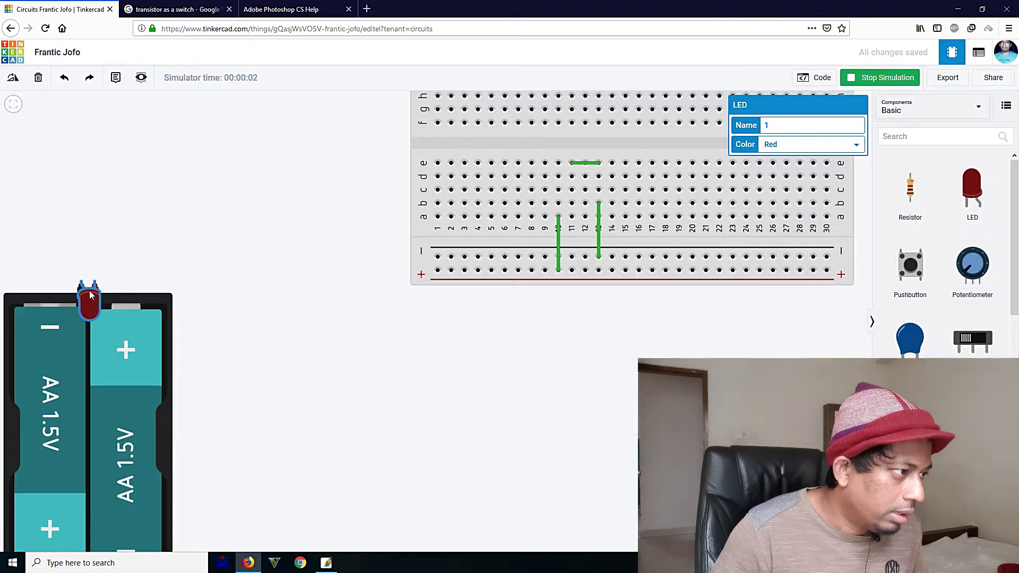
pyautogui.moveTo(78, 305); pyautogui.dragTo(62, 314)
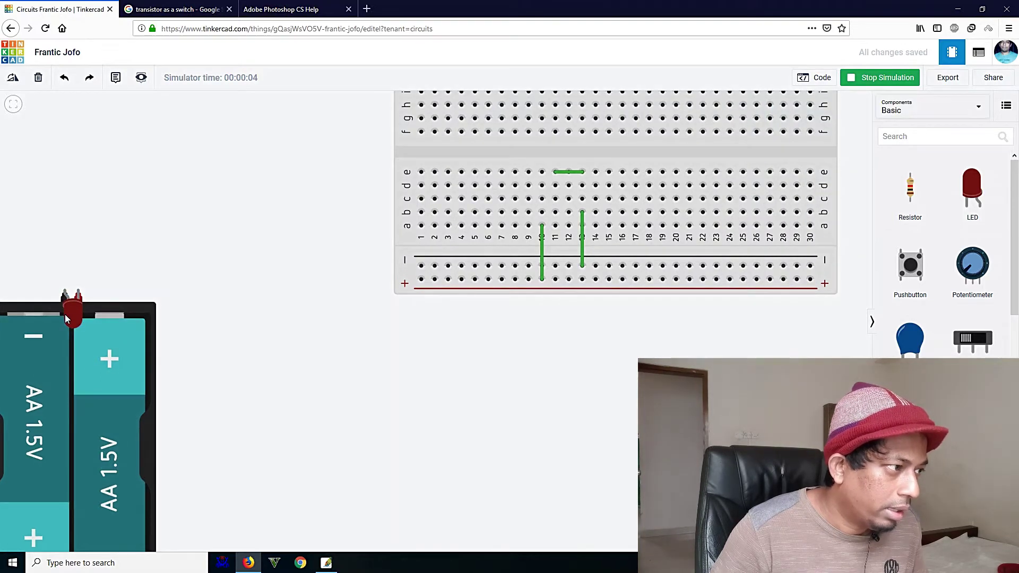
pyautogui.click(65, 314)
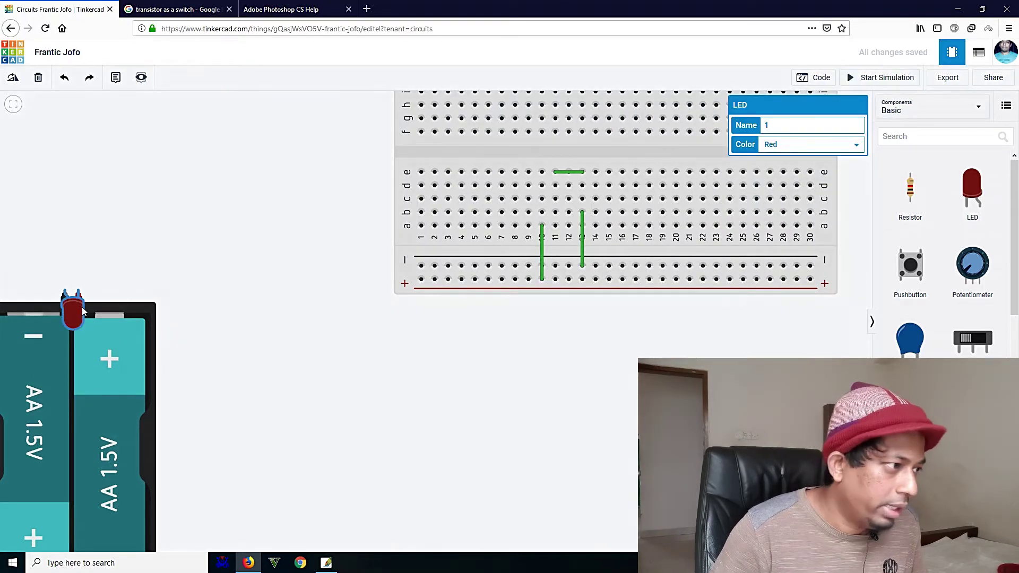
# Rotate the LED in 30-degree increments until it stands upright
pyautogui.click(16, 79)
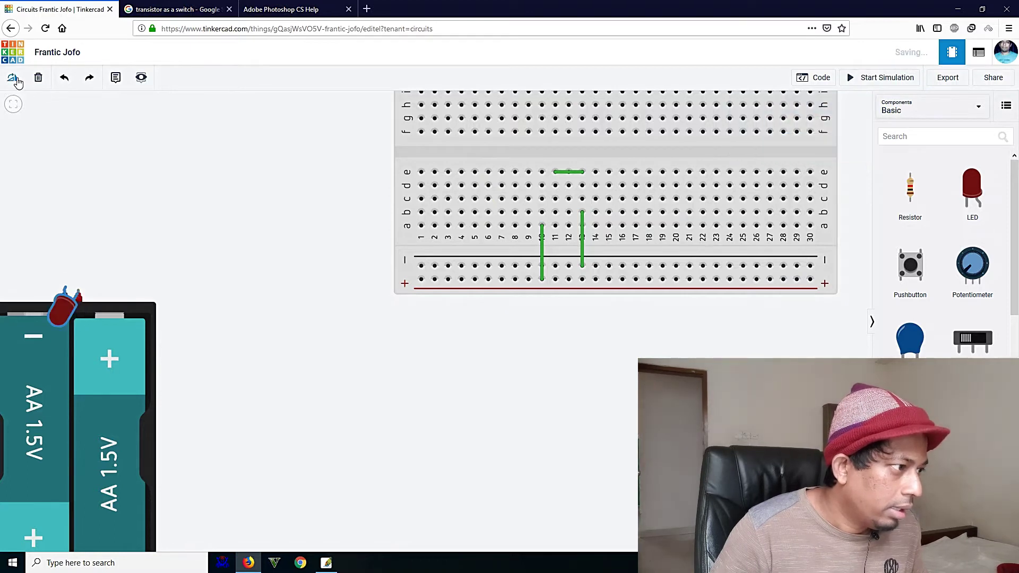
pyautogui.click(16, 80)
pyautogui.click(17, 81)
pyautogui.click(17, 81)
pyautogui.click(17, 80)
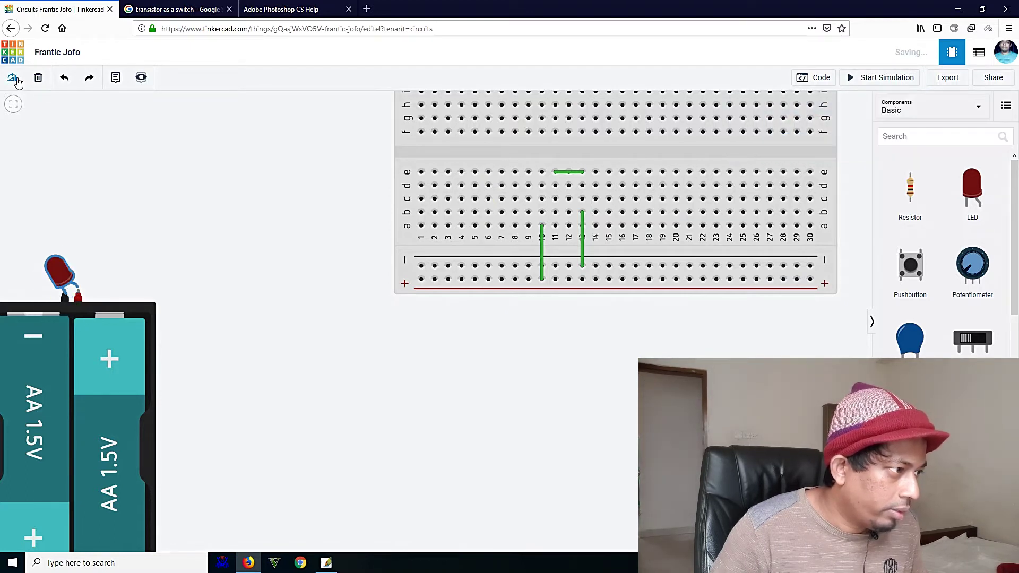
pyautogui.click(16, 80)
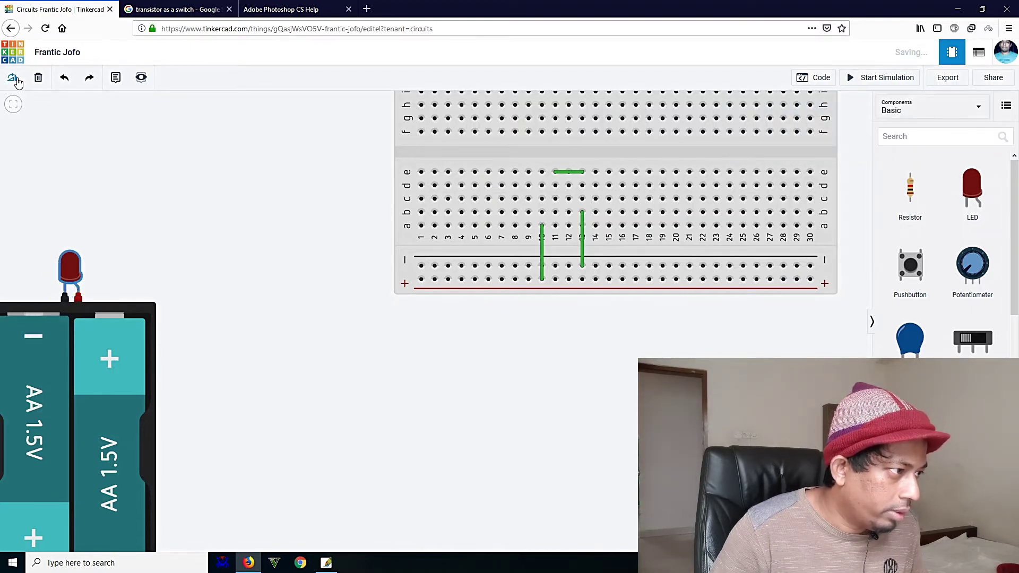
# Run the simulation and move the LED onto the breadboard's upper rows at column 10
pyautogui.click(895, 80)
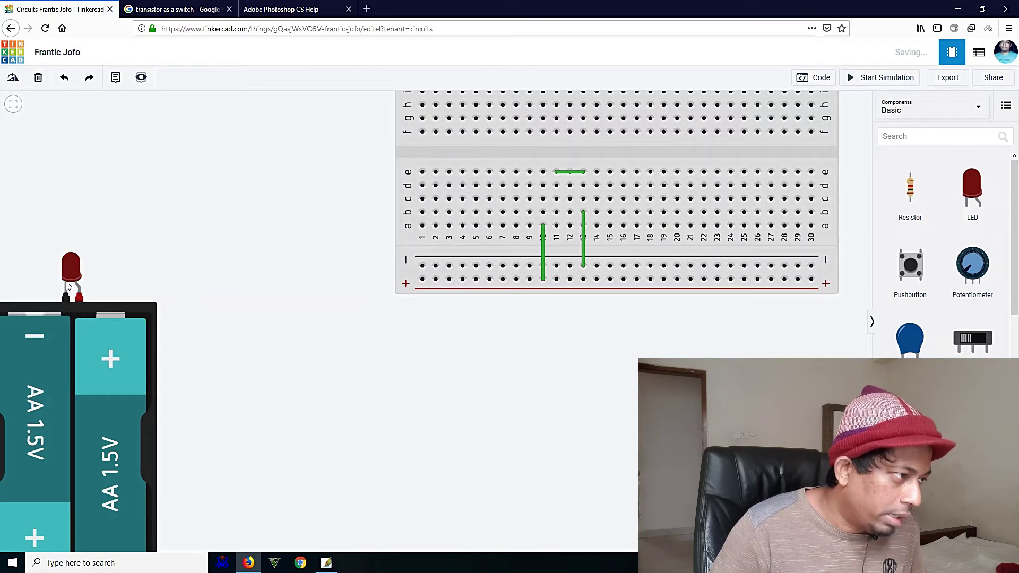
pyautogui.moveTo(73, 269); pyautogui.dragTo(542, 105)
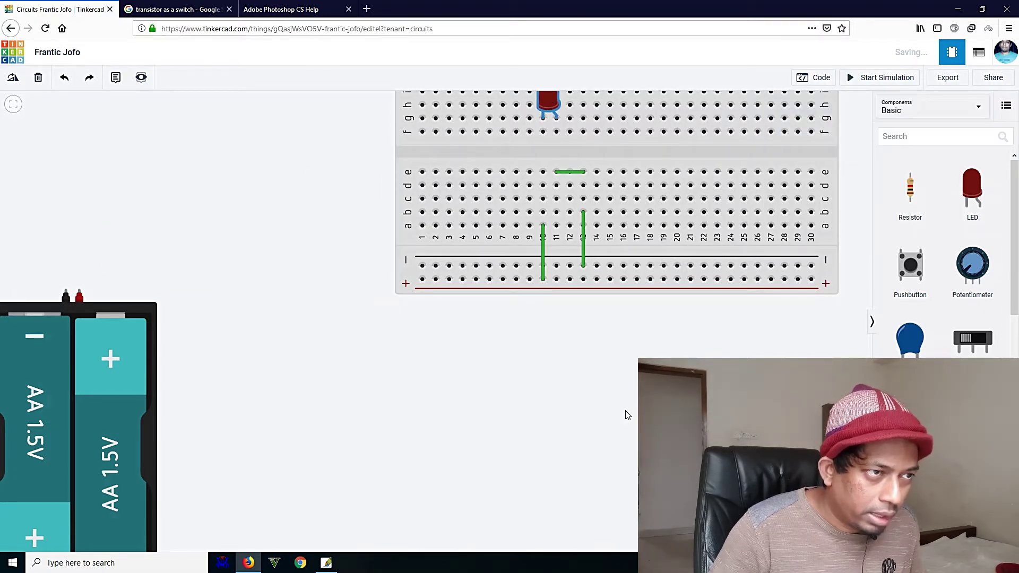
pyautogui.scroll(-3, 627, 415)
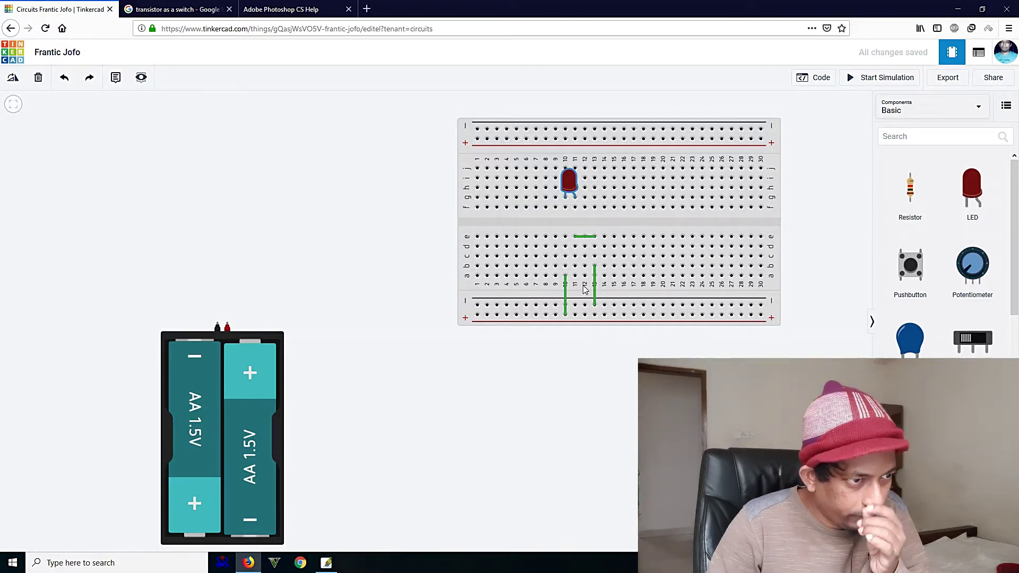
# Delete the old column-10 wire, column-13 wire and row-e jumper from the breadboard
pyautogui.click(565, 290)
pyautogui.press('Delete')
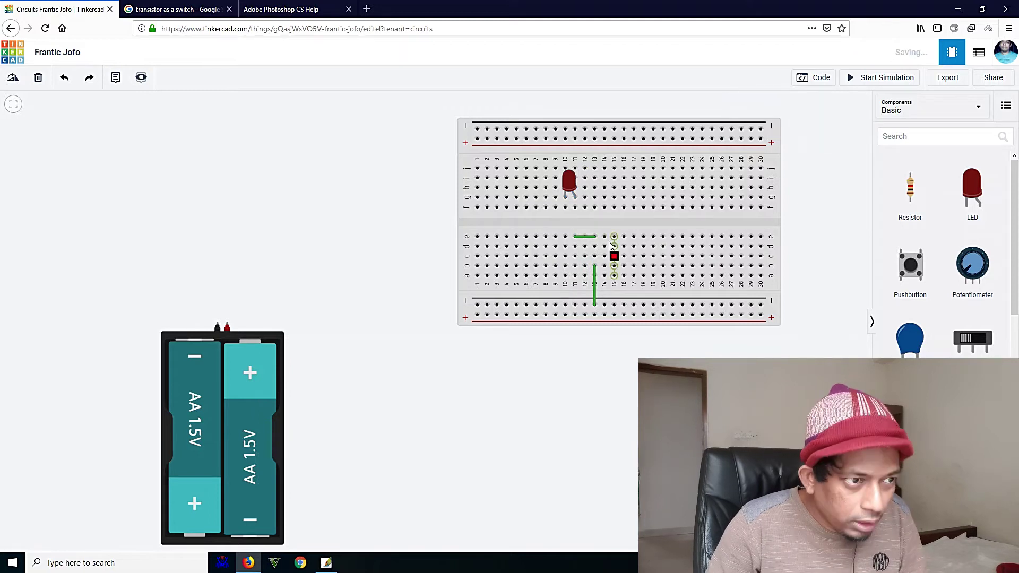
pyautogui.click(587, 237)
pyautogui.click(594, 281)
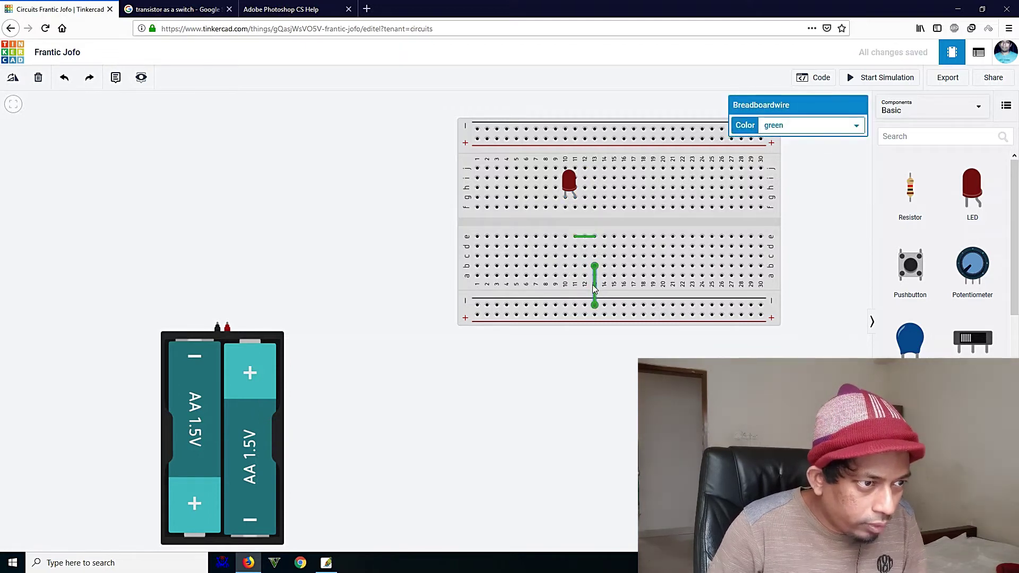
pyautogui.press('Delete')
pyautogui.click(585, 237)
pyautogui.press('Delete')
pyautogui.scroll(1, 573, 307)
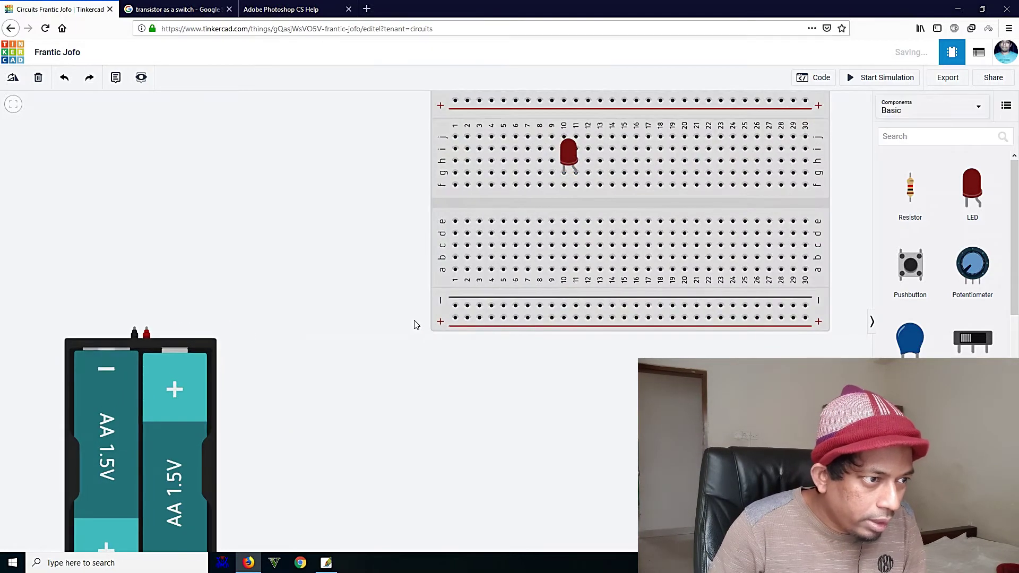
pyautogui.scroll(1, 445, 325)
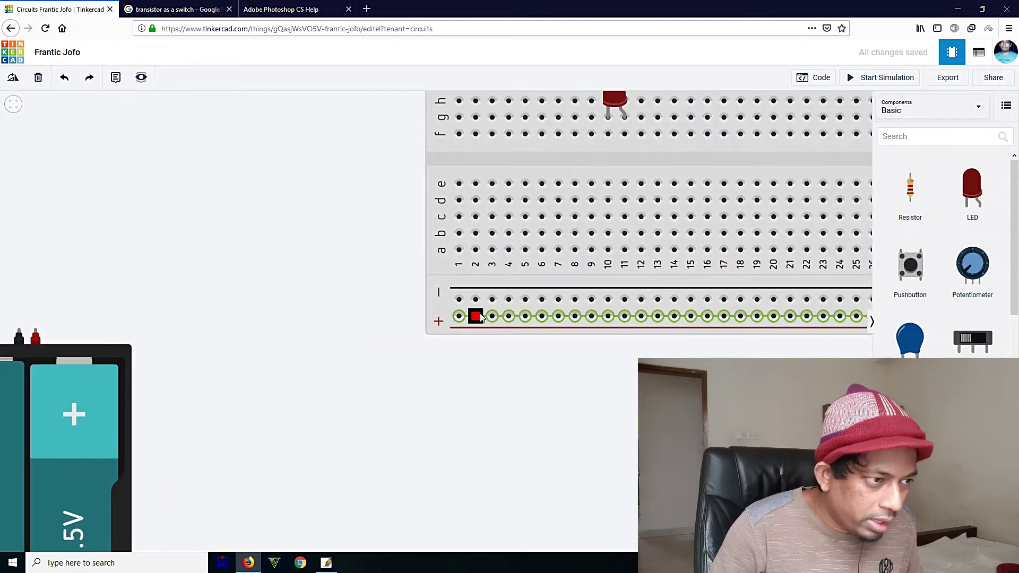
pyautogui.scroll(-1, 105, 346)
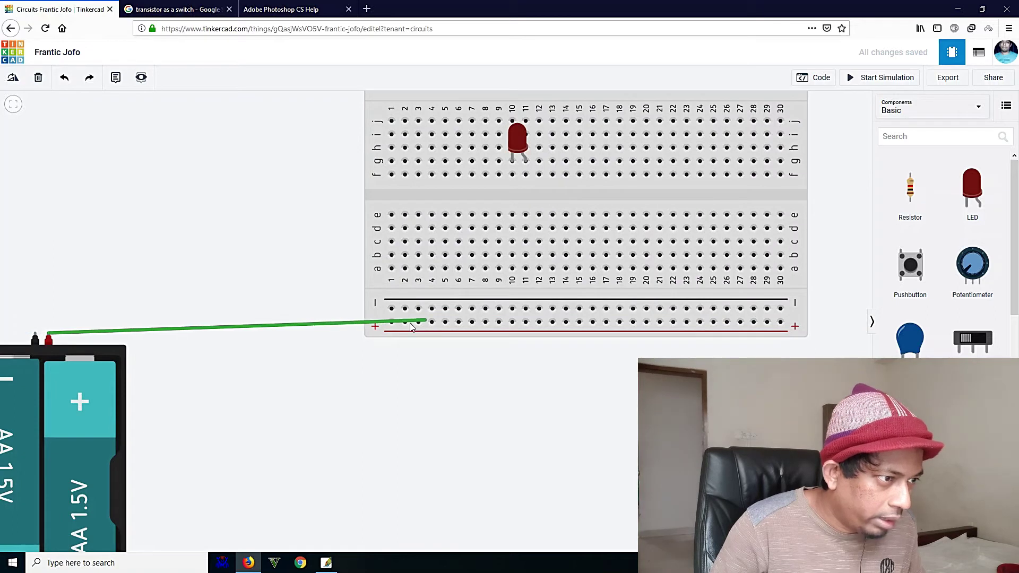
# Connect the battery's positive wire to the + rail and route a bent wire from its negative terminal to the − rail
pyautogui.click(391, 322)
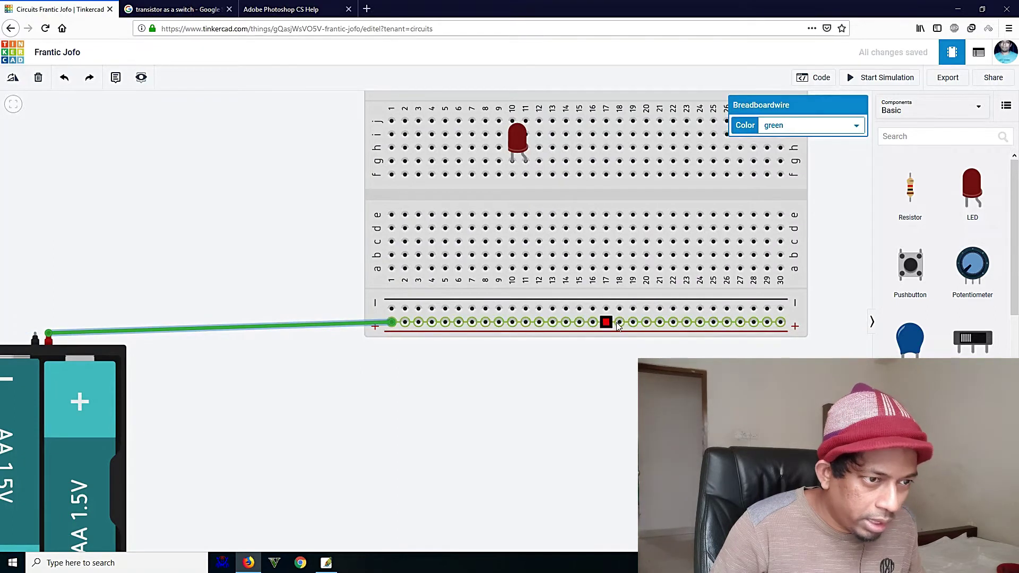
pyautogui.click(35, 338)
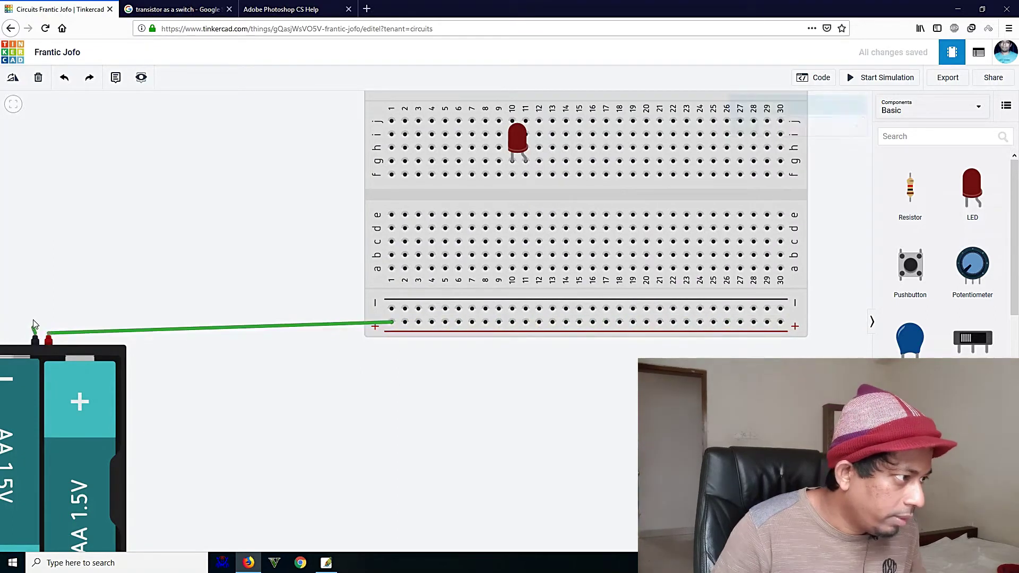
pyautogui.click(35, 310)
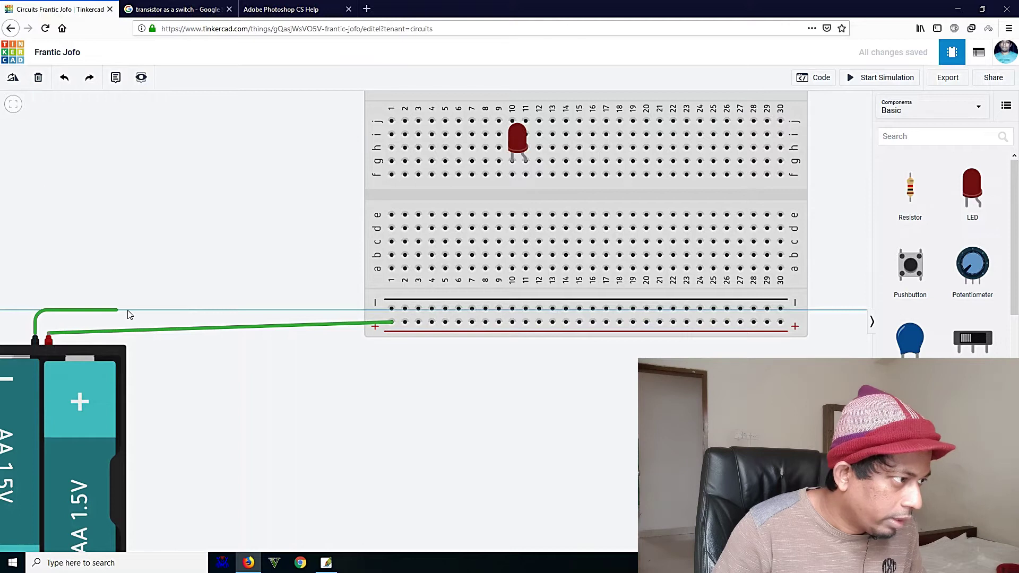
pyautogui.click(391, 309)
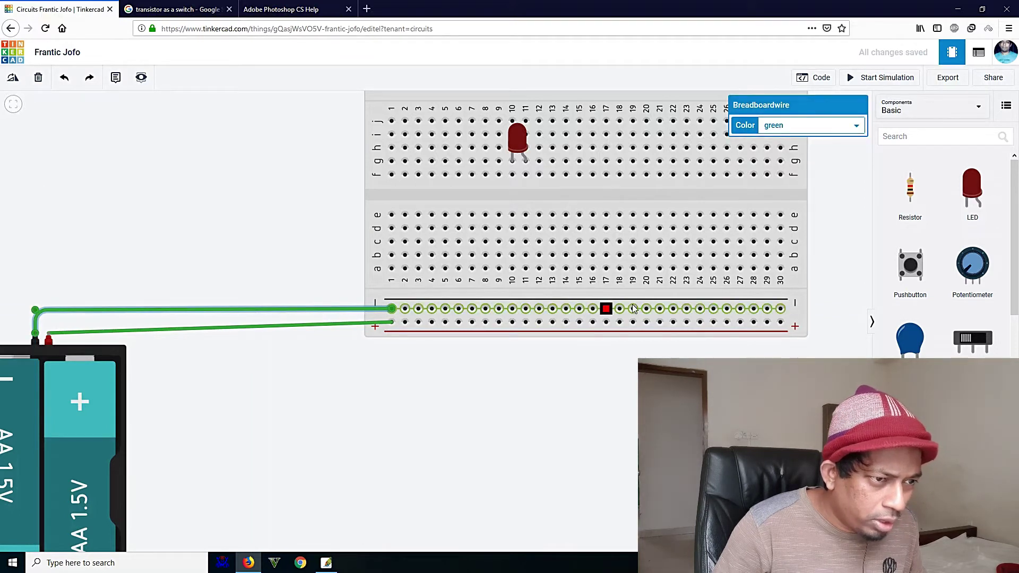
# Wire LED leg f10 to the − rail and f11 to the + rail, then test-run the simulation
pyautogui.click(513, 175)
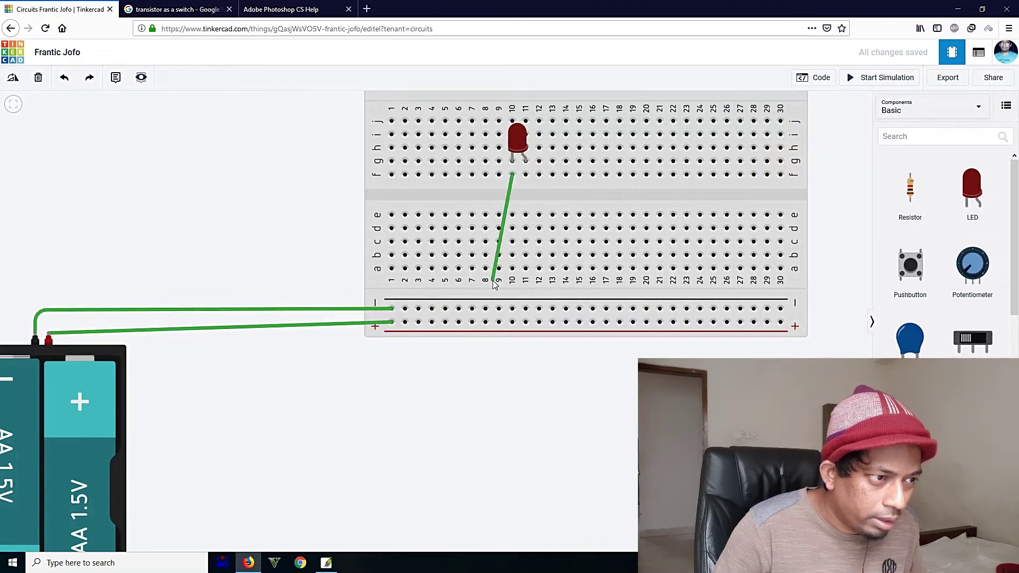
pyautogui.click(499, 309)
pyautogui.click(525, 175)
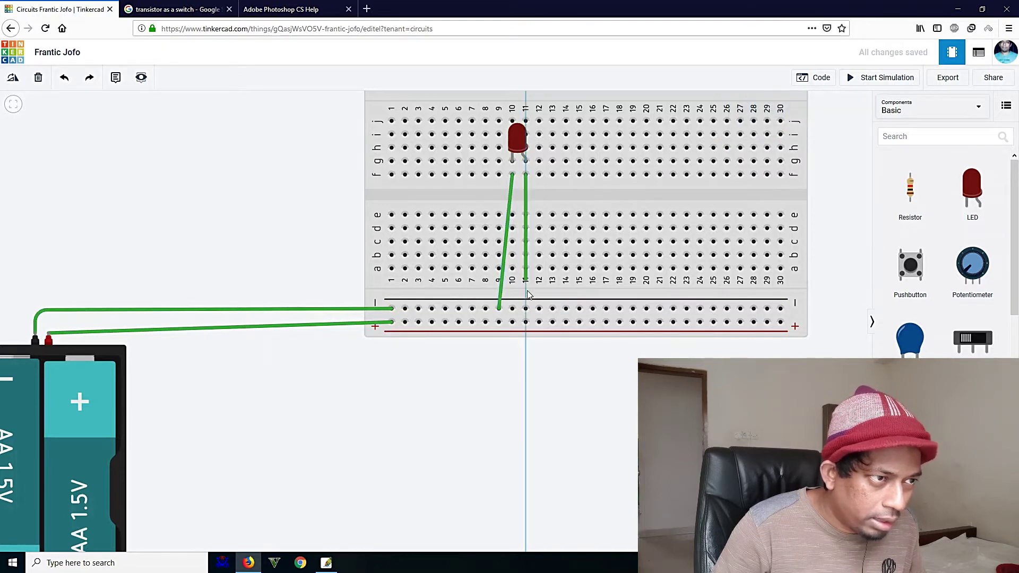
pyautogui.click(526, 322)
pyautogui.click(865, 81)
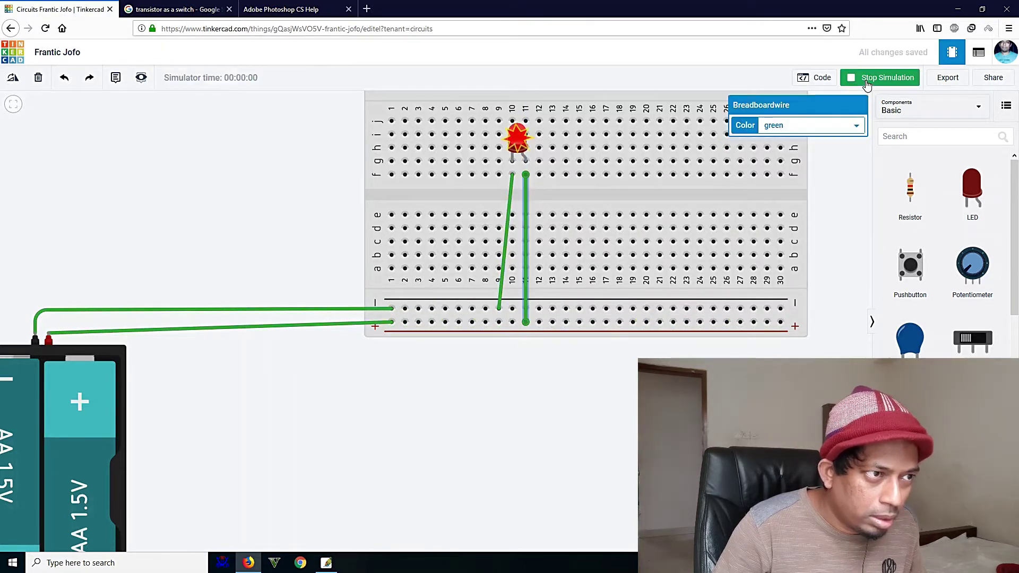
pyautogui.click(866, 83)
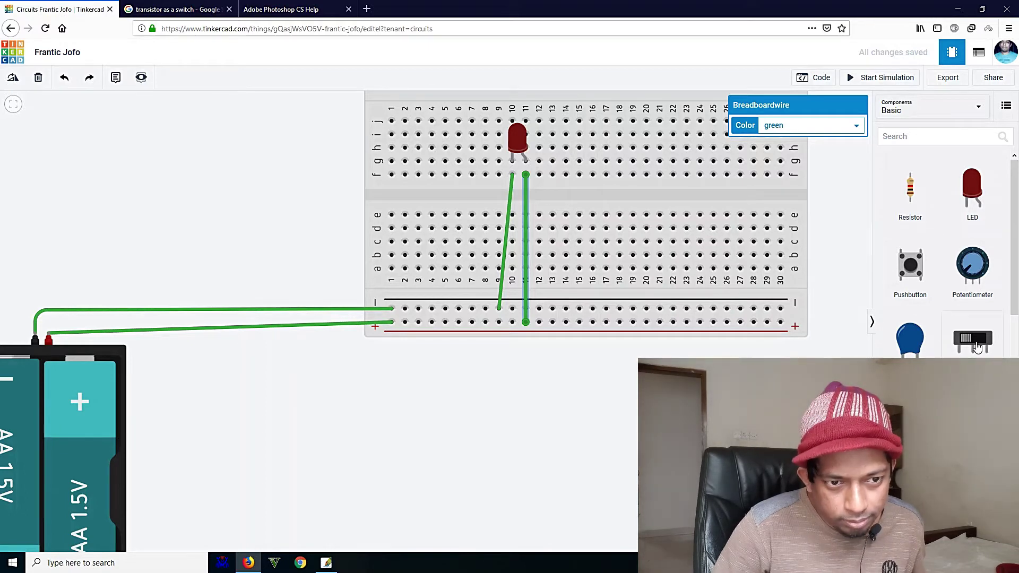
# Place a pushbutton beside the centre gap near columns 14–15 and delete the LED's f11 wire to the + rail
pyautogui.scroll(-2, 972, 350)
pyautogui.scroll(2, 958, 355)
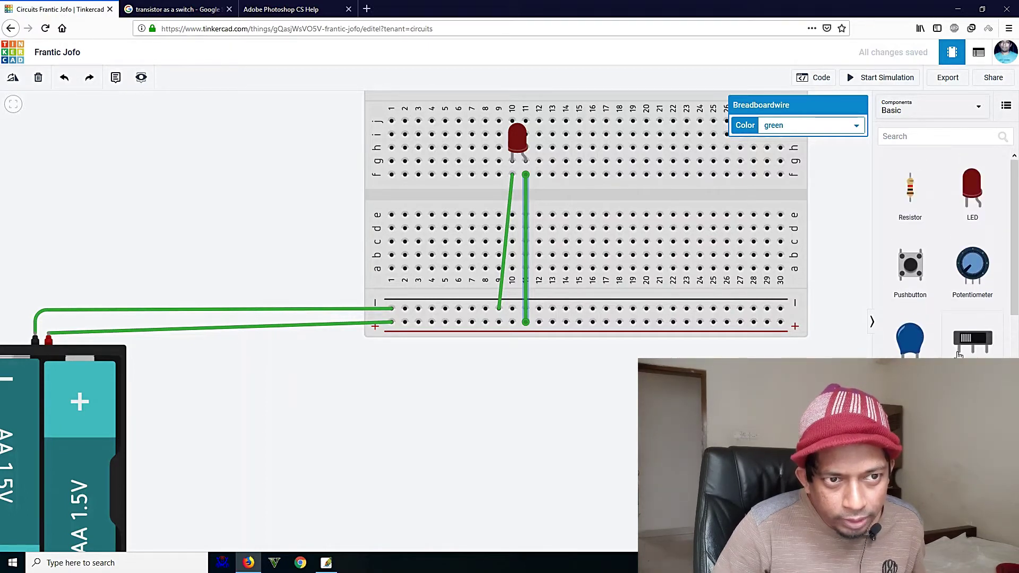
pyautogui.scroll(-4, 958, 355)
pyautogui.scroll(4, 952, 318)
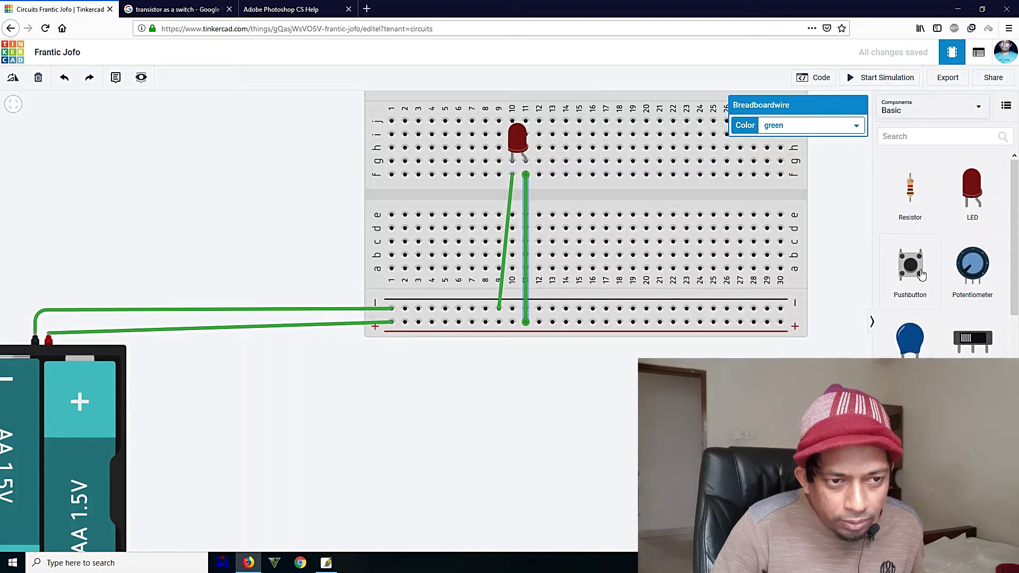
pyautogui.moveTo(914, 276); pyautogui.dragTo(575, 237)
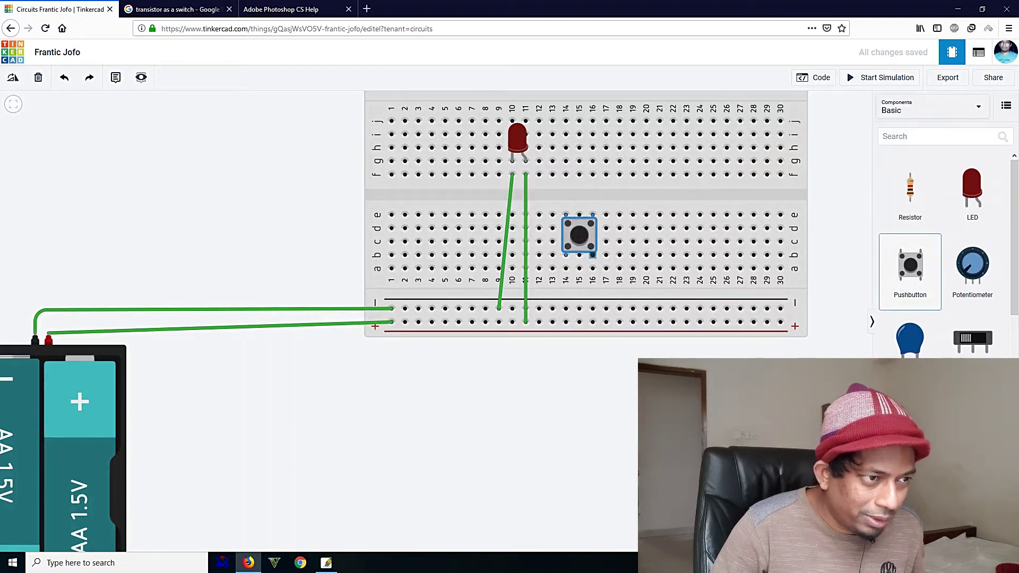
pyautogui.click(628, 400)
pyautogui.moveTo(578, 246); pyautogui.dragTo(570, 185)
pyautogui.moveTo(571, 189); pyautogui.dragTo(570, 203)
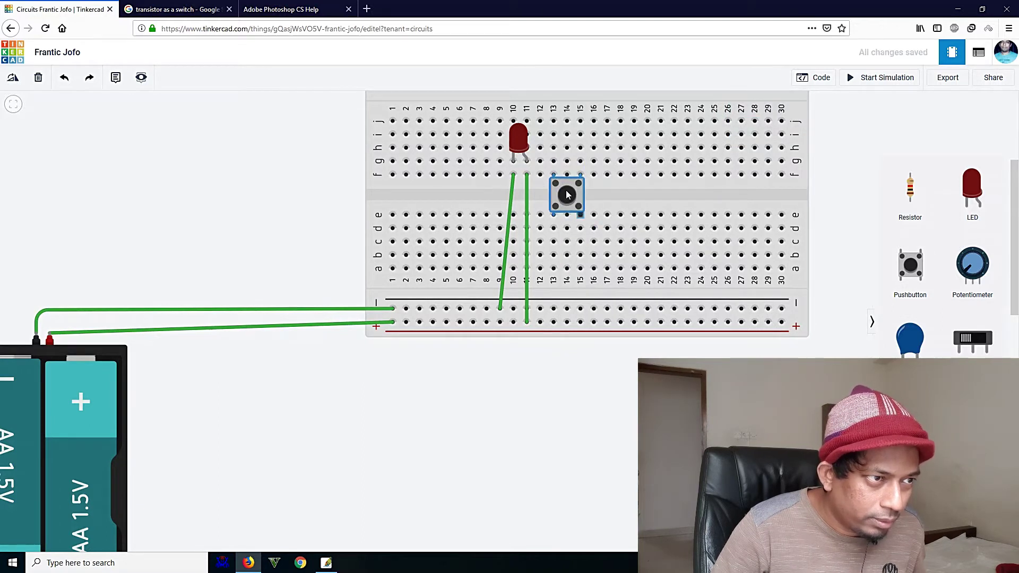
pyautogui.click(527, 316)
pyautogui.press('Delete')
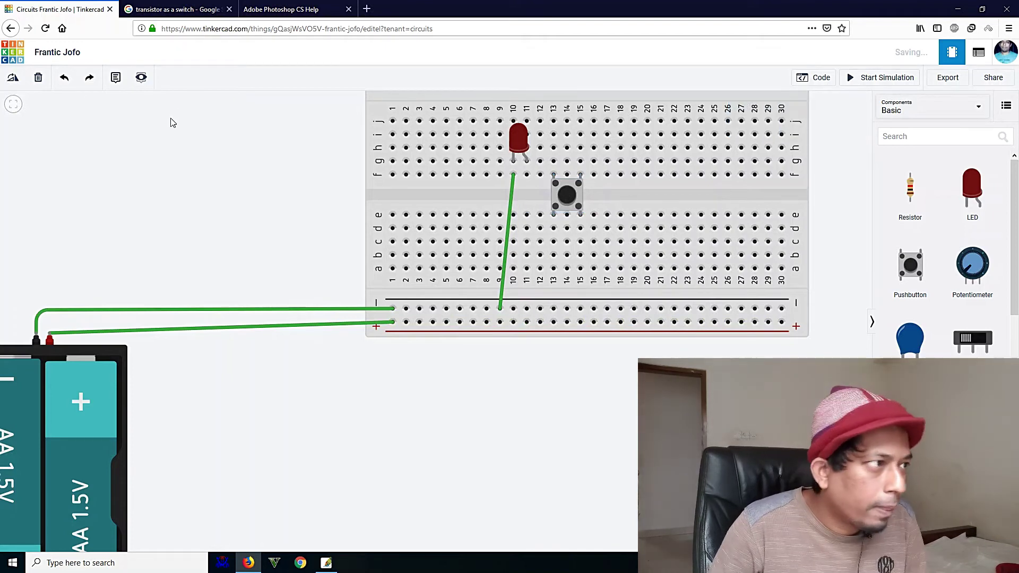
# Wire LED leg f11 to hole g13 and the + rail to hole c13, then run the simulation
pyautogui.click(526, 174)
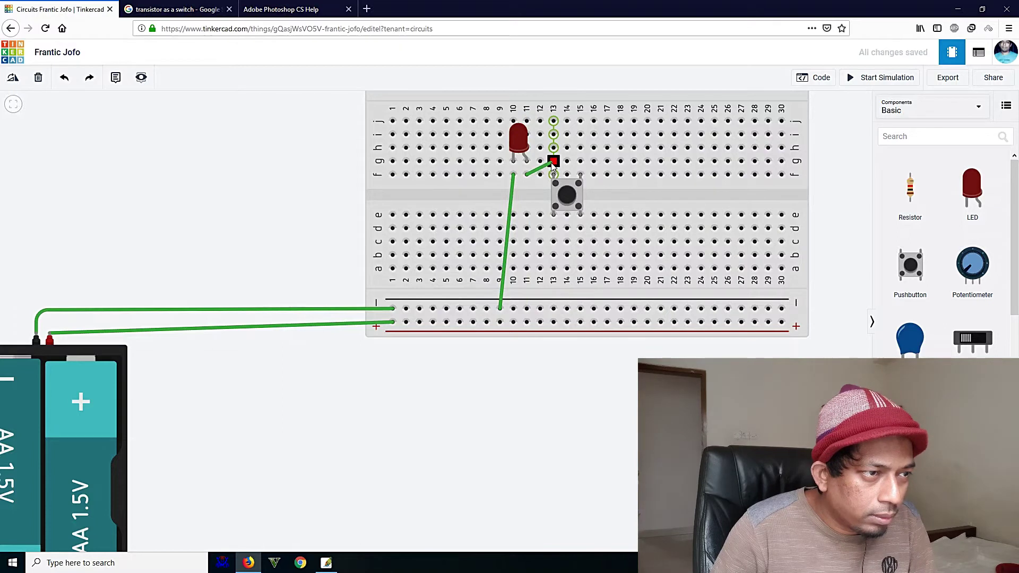
pyautogui.click(553, 161)
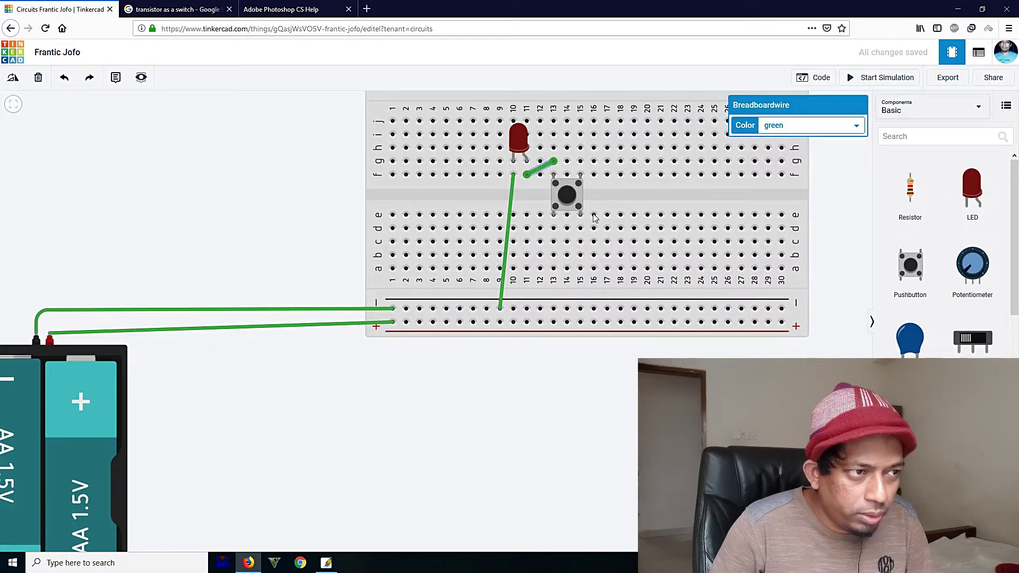
pyautogui.click(580, 322)
pyautogui.click(553, 241)
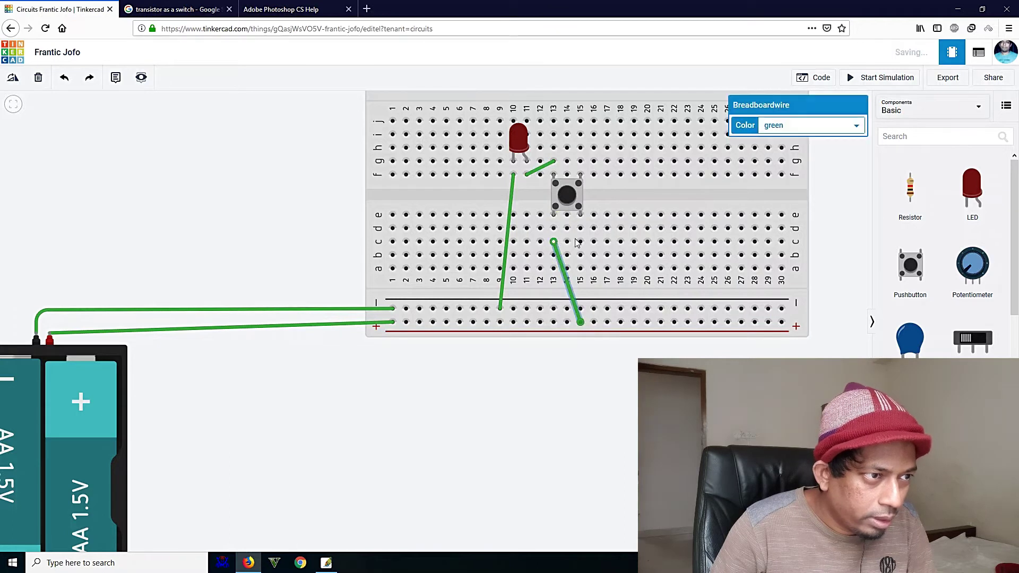
pyautogui.click(881, 78)
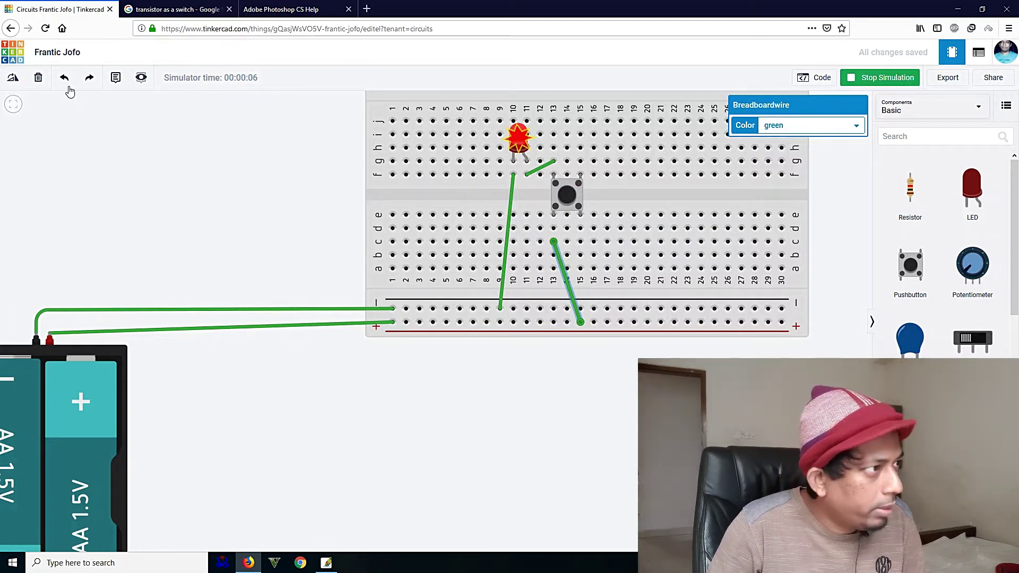
# Replace the c13 wire with one from a15 to the + rail, then press the button in simulation to light the LED
pyautogui.click(42, 80)
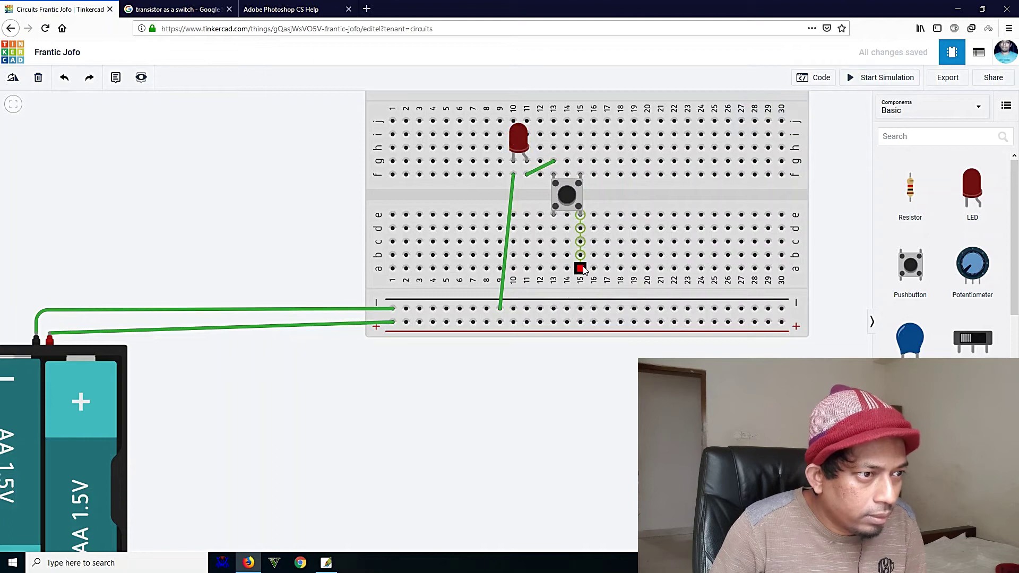
pyautogui.moveTo(581, 268); pyautogui.dragTo(593, 321)
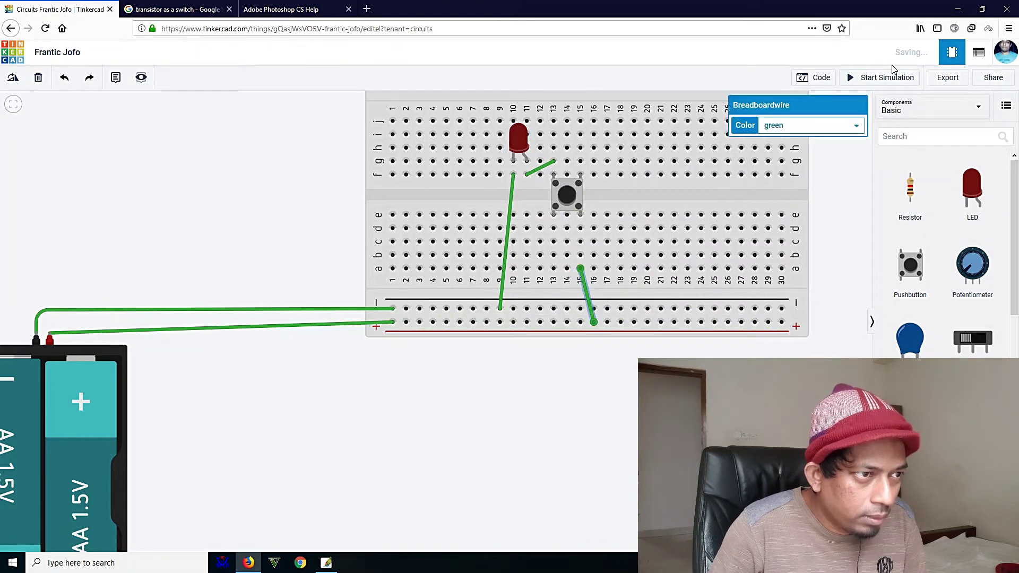
pyautogui.click(877, 81)
pyautogui.click(567, 198)
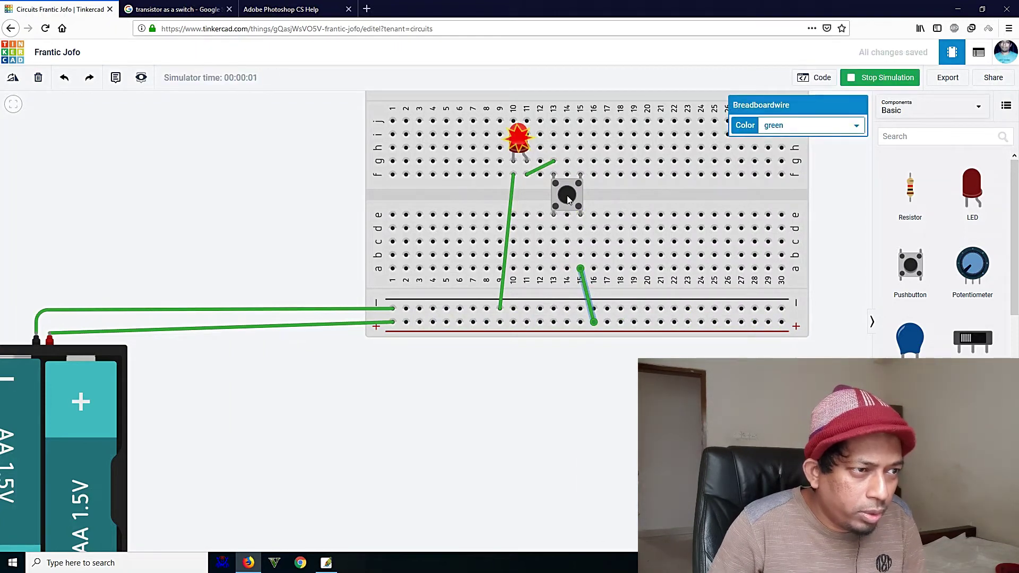
pyautogui.click(567, 198)
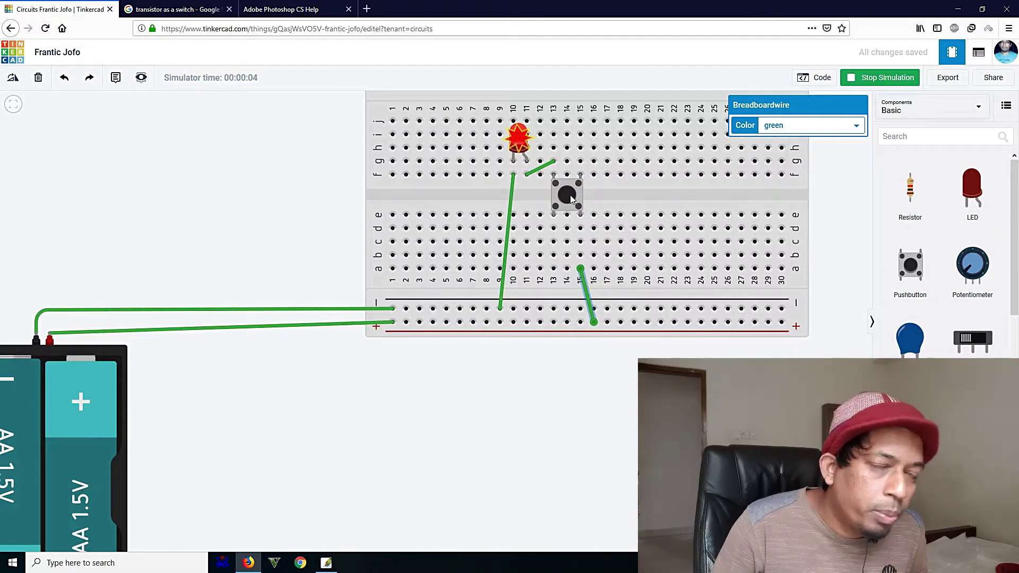
pyautogui.click(571, 199)
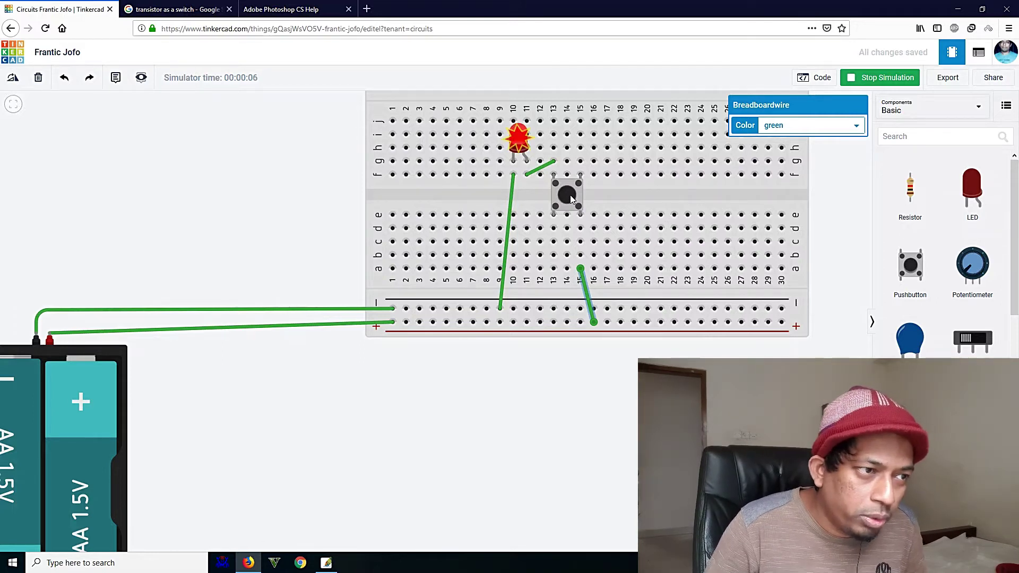
# Reattach the loose wire end beside the pushbutton and repeatedly press the button in simulation to flash the LED
pyautogui.scroll(2, 581, 215)
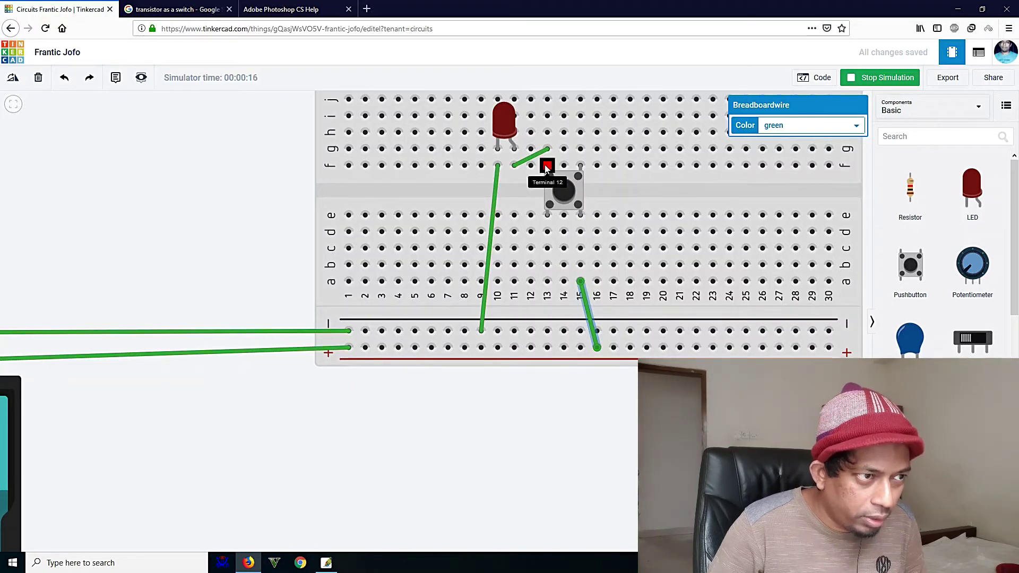
pyautogui.click(567, 197)
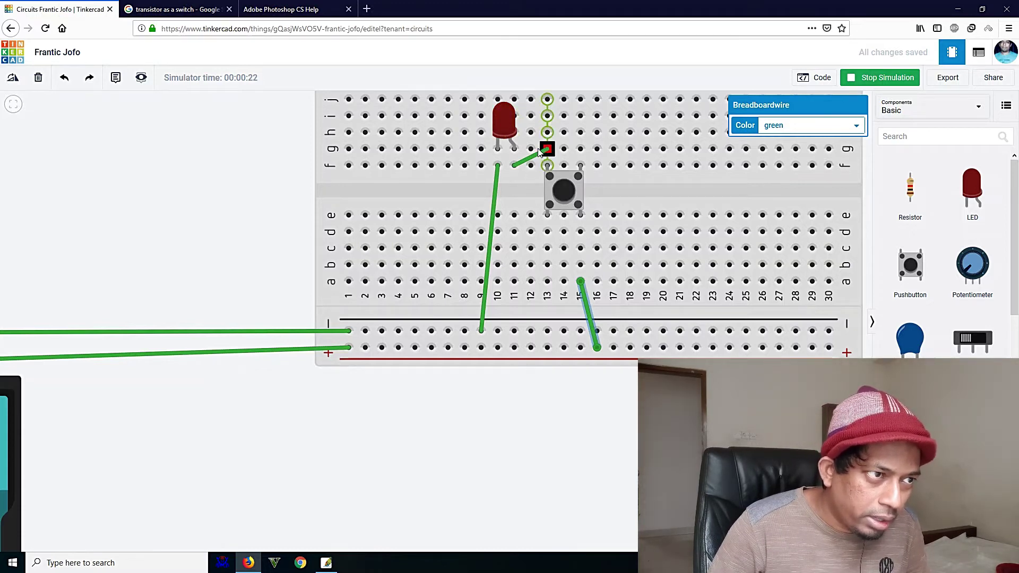
pyautogui.click(515, 151)
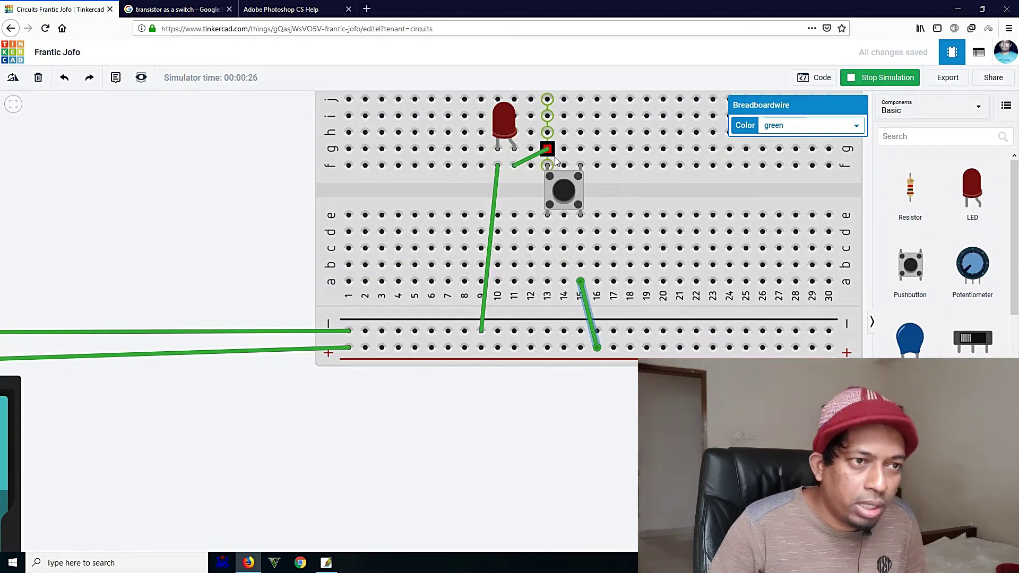
pyautogui.click(565, 193)
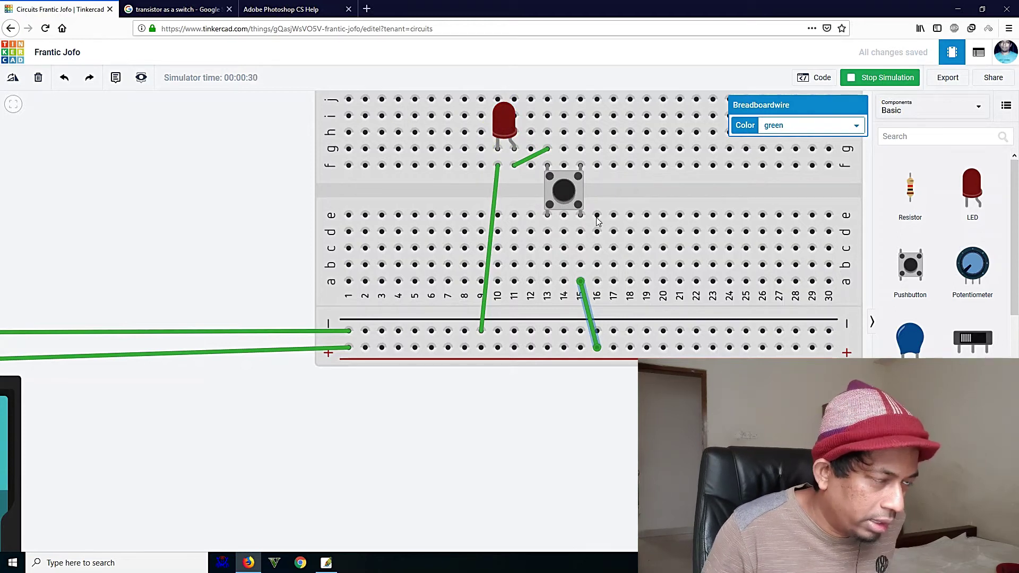
pyautogui.click(558, 195)
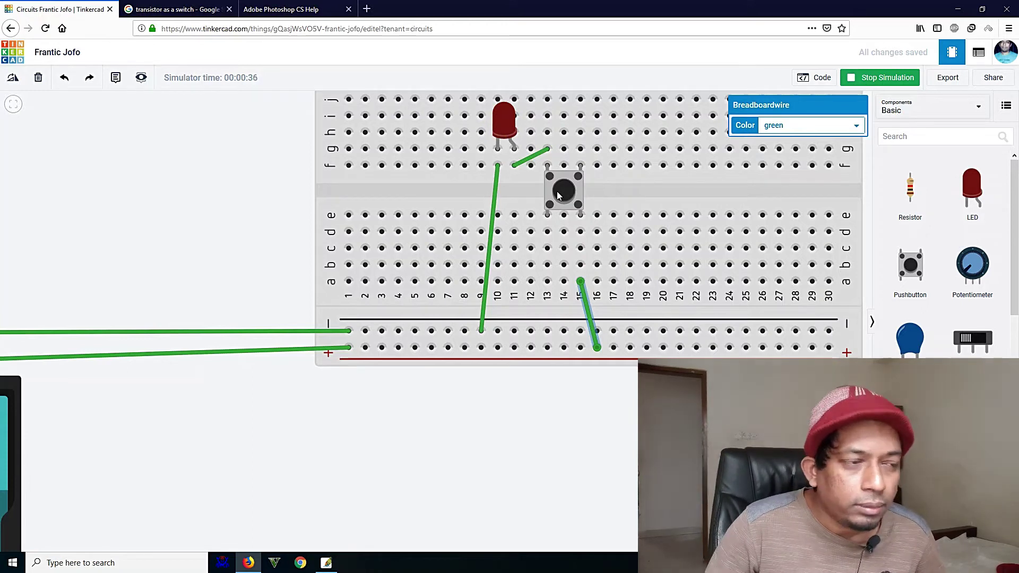
pyautogui.click(558, 195)
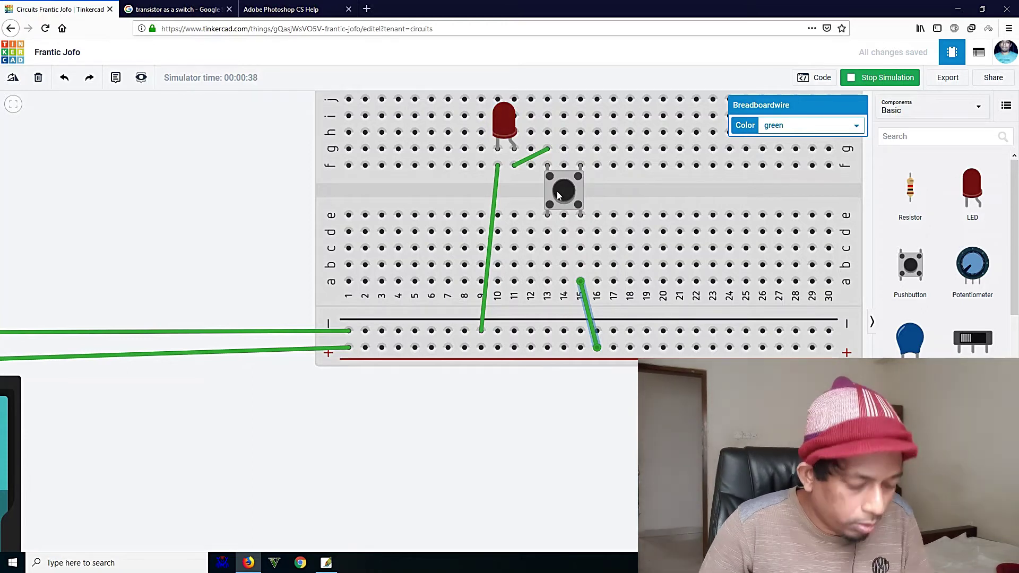
pyautogui.click(559, 192)
pyautogui.click(561, 190)
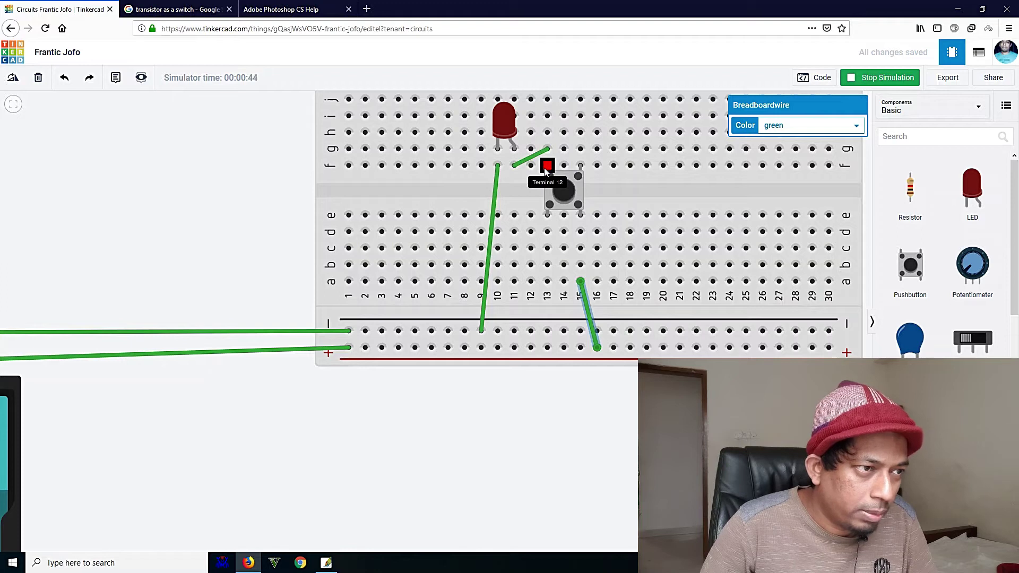
pyautogui.scroll(-1, 546, 171)
pyautogui.scroll(2, 546, 170)
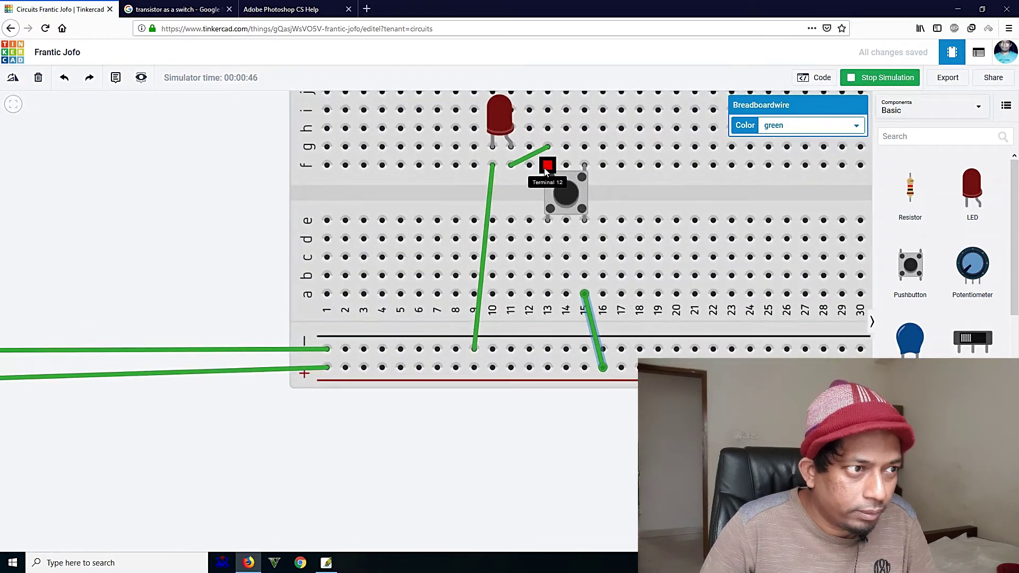
pyautogui.click(564, 191)
pyautogui.click(565, 192)
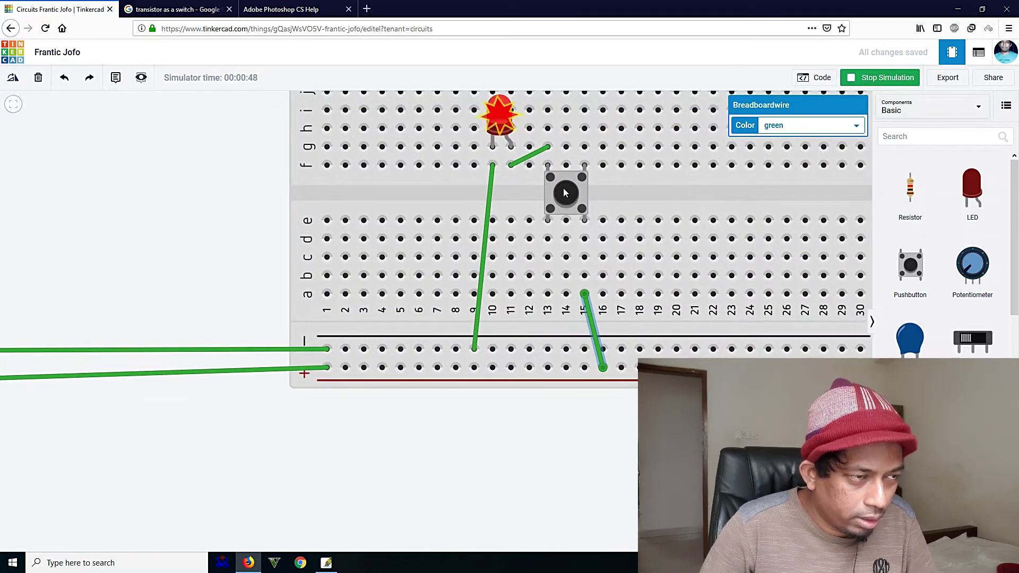
pyautogui.click(567, 196)
# Delete the pushbutton from the breadboard
pyautogui.click(583, 189)
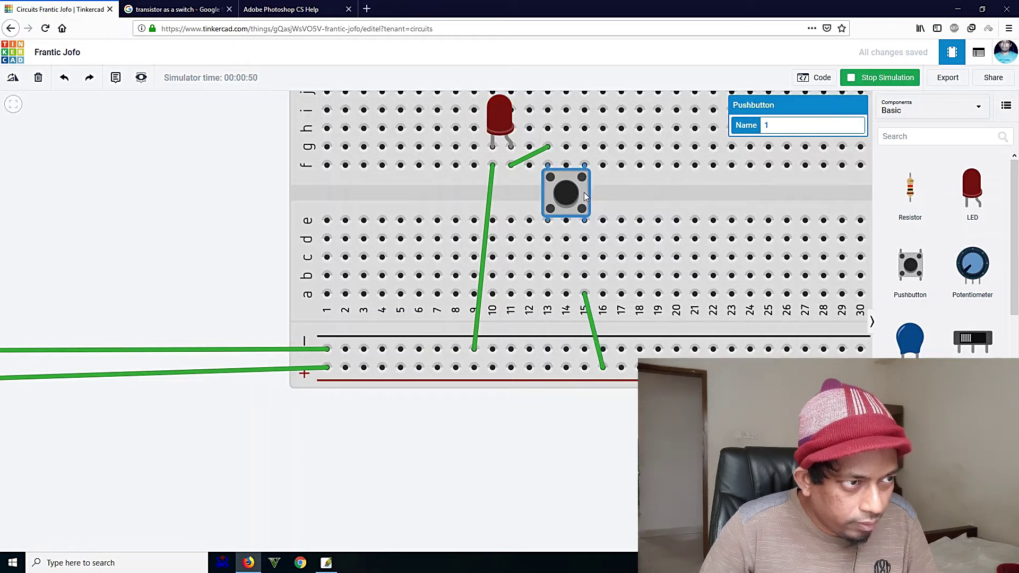
pyautogui.press('Delete')
pyautogui.scroll(-10, 950, 287)
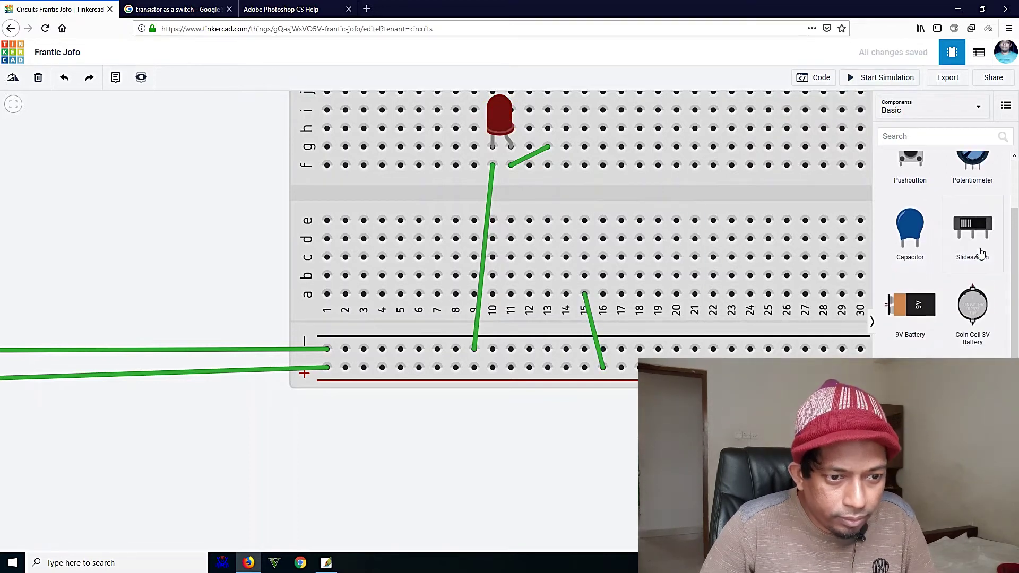